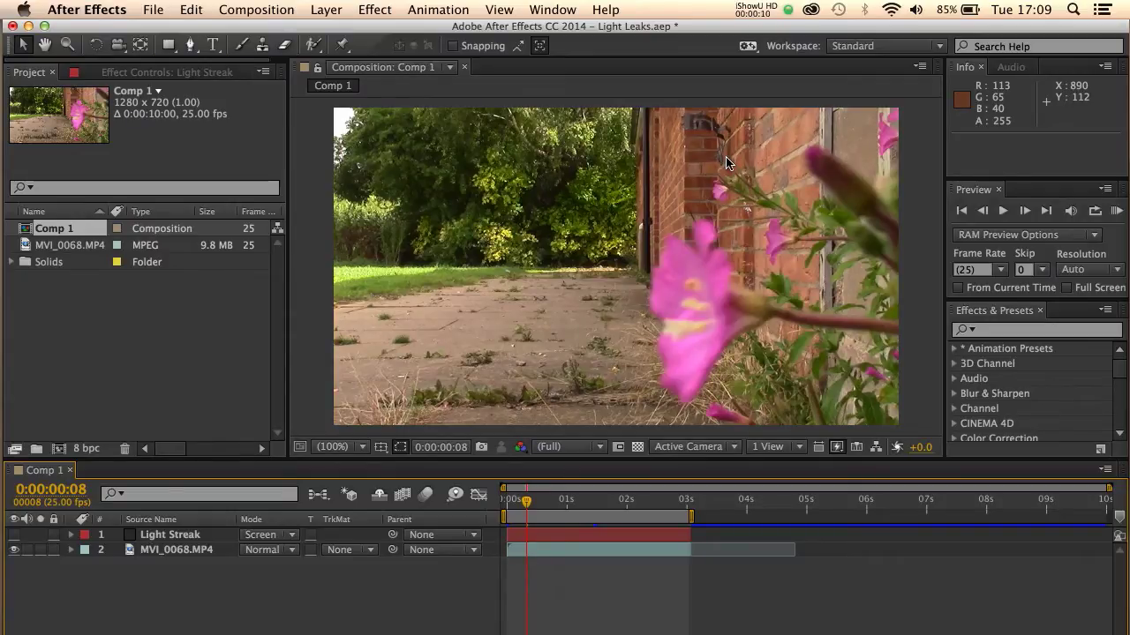
Step: Turn the Light Streak layer's visibility back on and RAM Preview its glow over the garden footage
left_click(1112, 216)
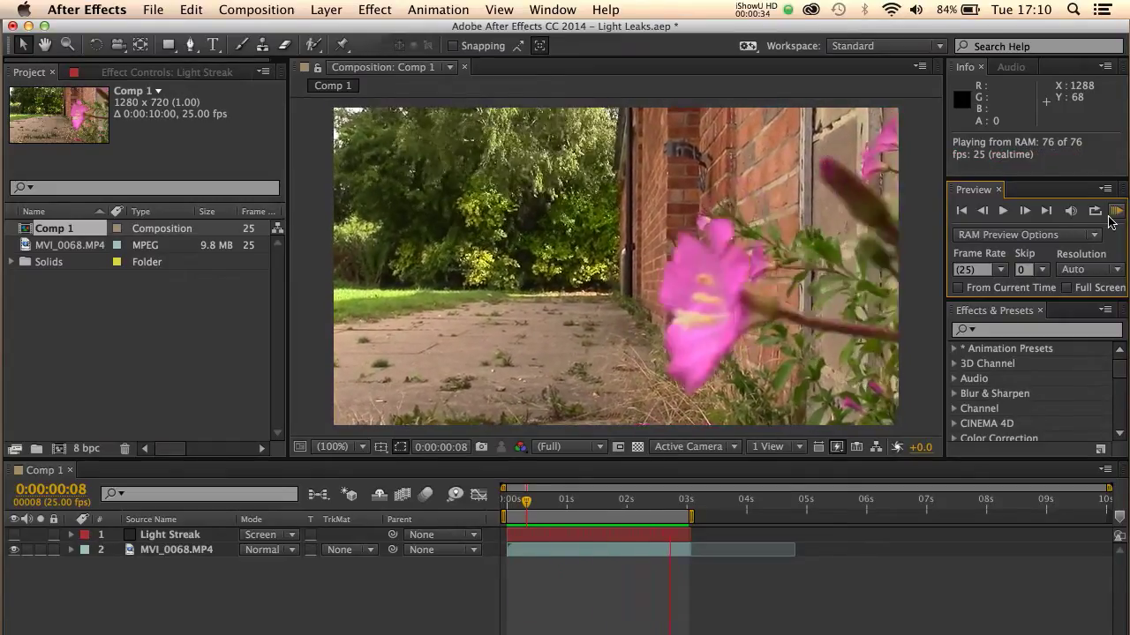
left_click(559, 564)
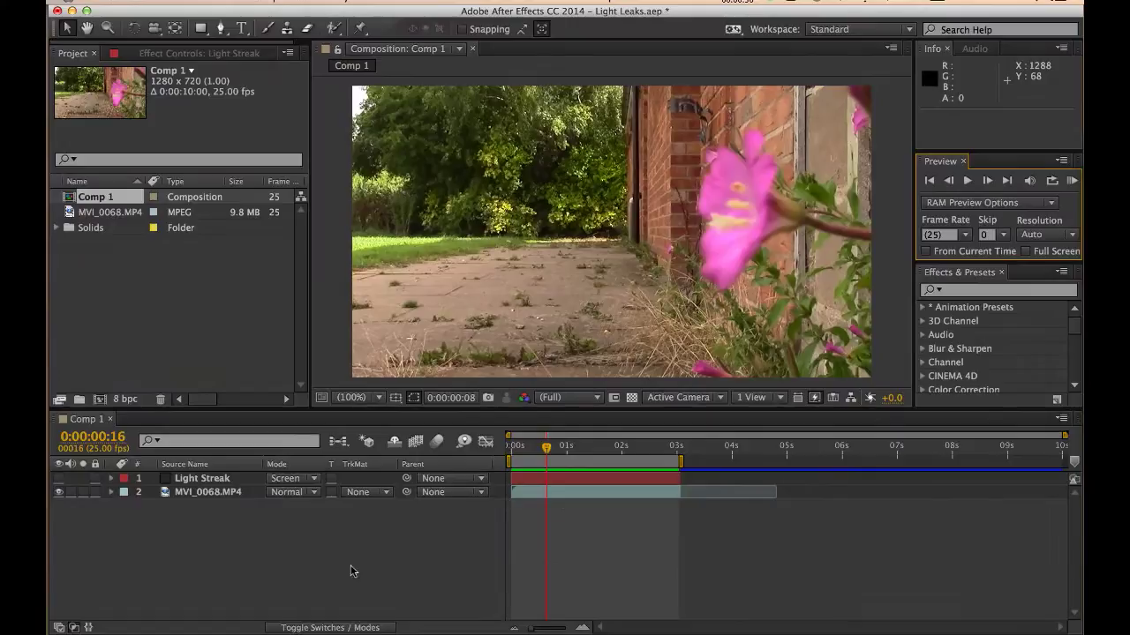
left_click(58, 479)
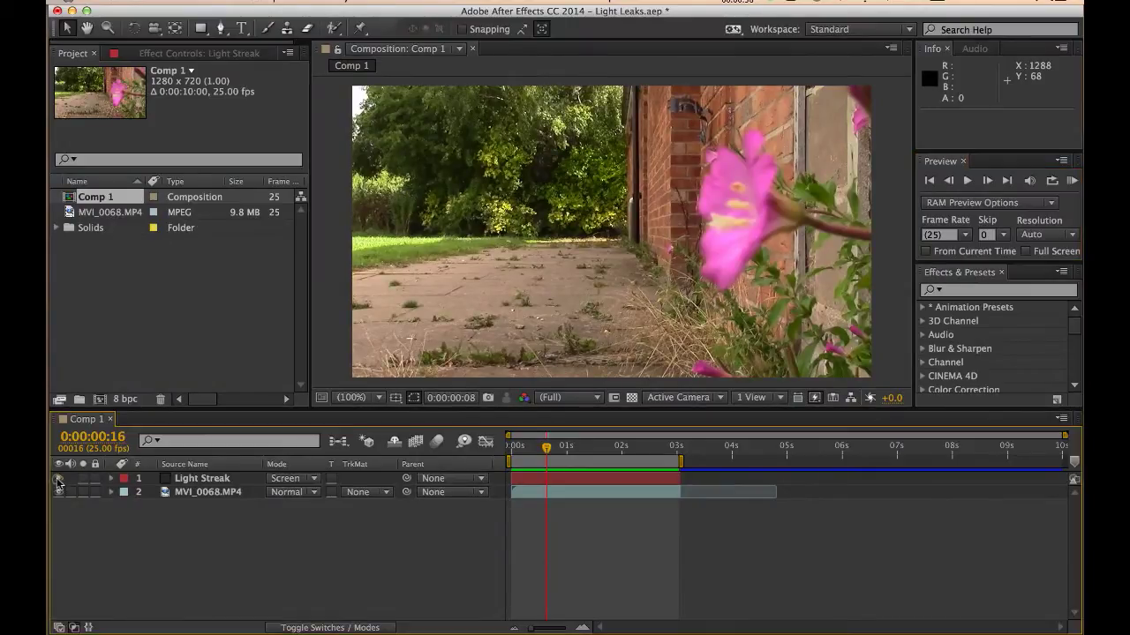
left_click(58, 479)
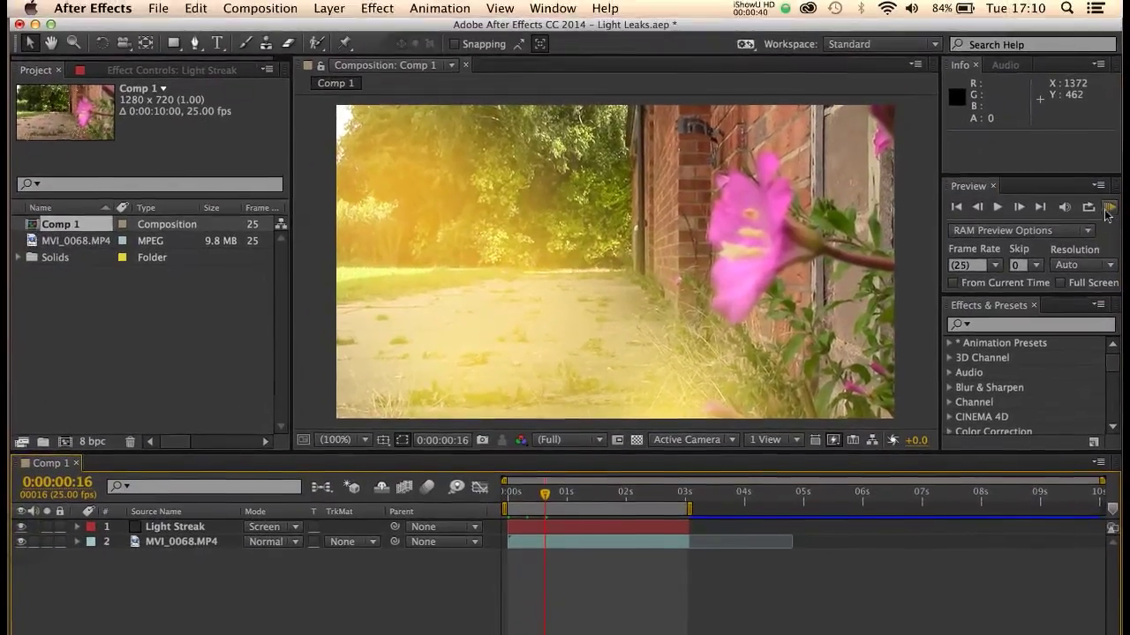
left_click(1071, 182)
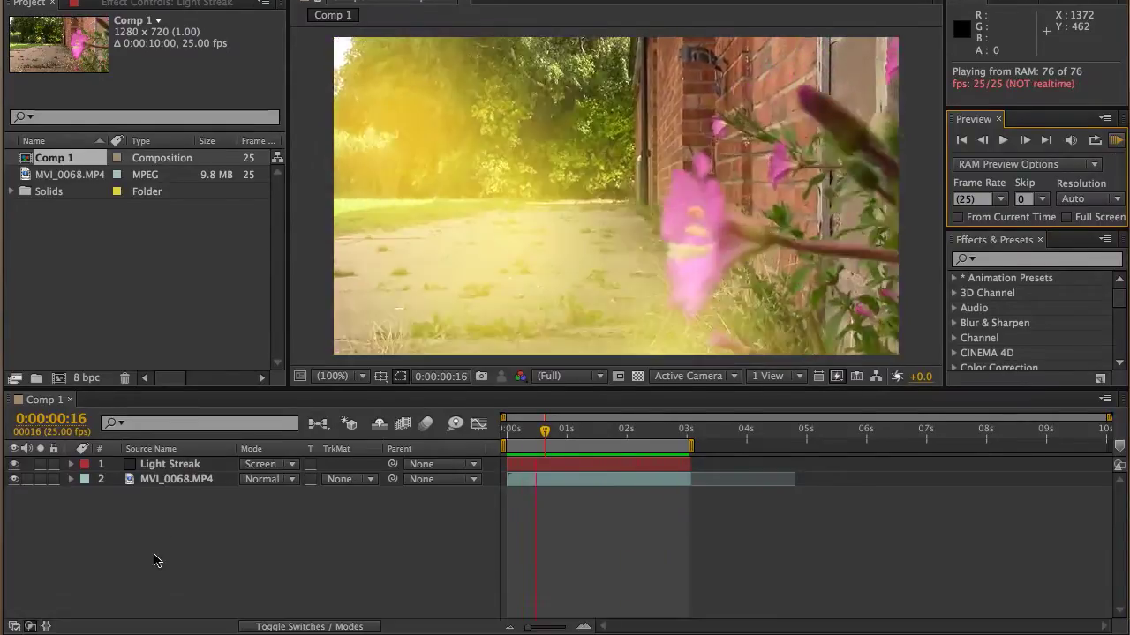
Step: Delete the old Light Streak layer and create a new comp-sized solid named 'Light Streak'
left_click(154, 467)
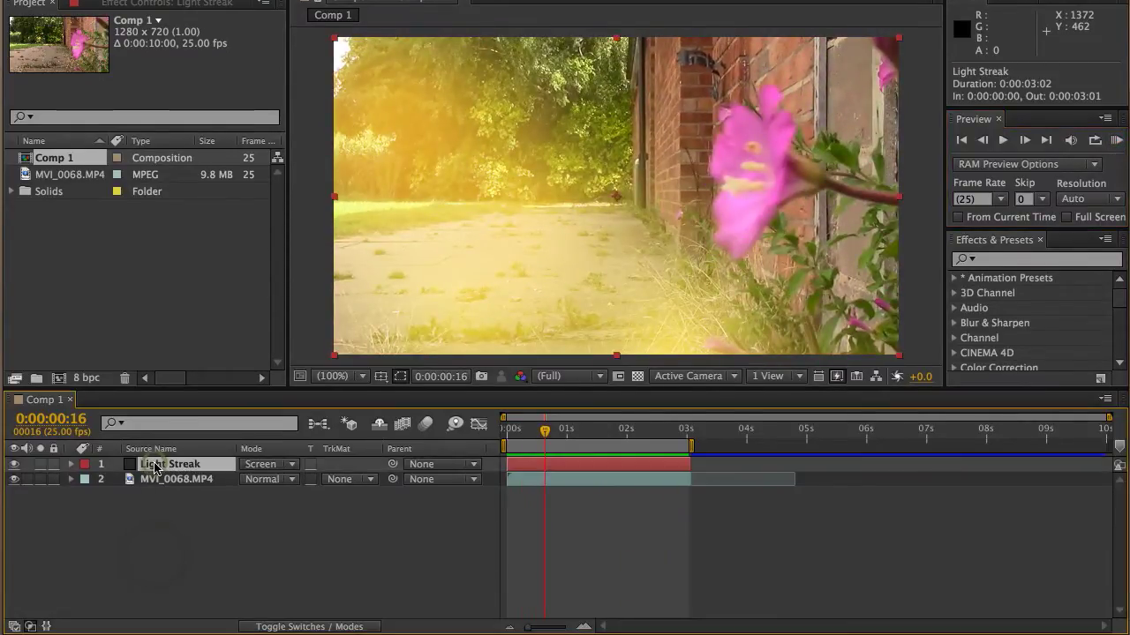
key("Delete")
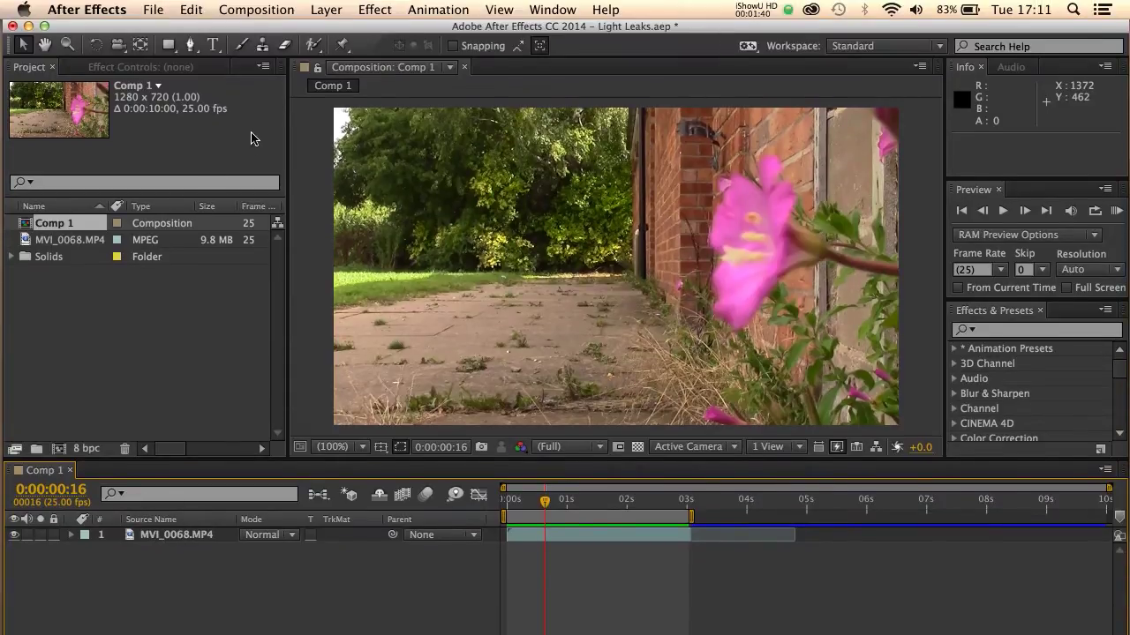
left_click(327, 11)
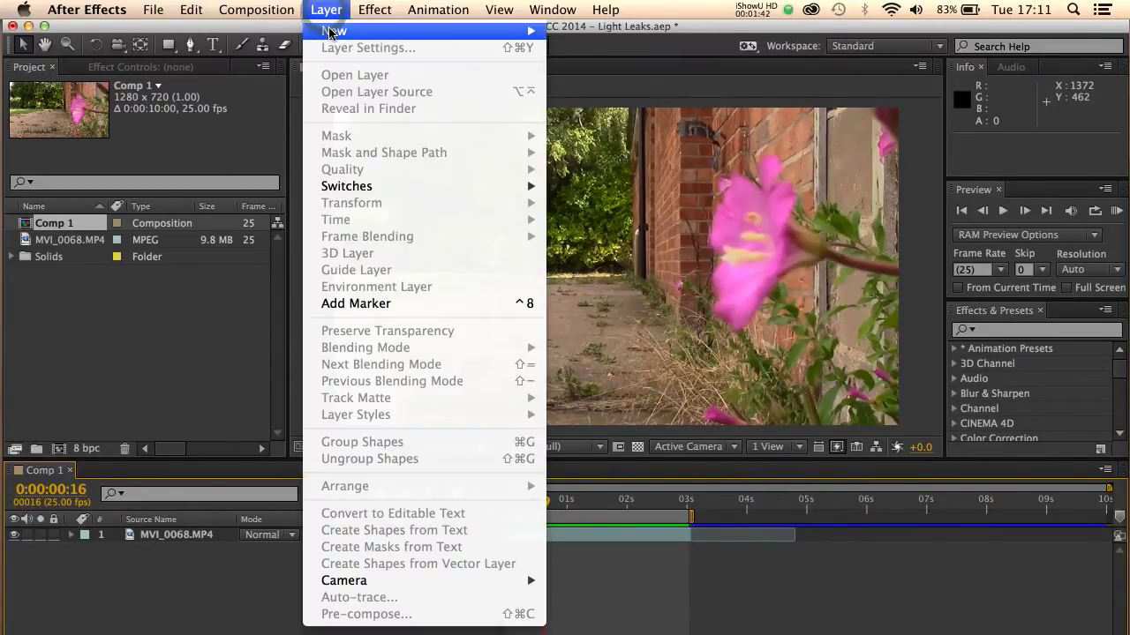
mouse_move(488, 31)
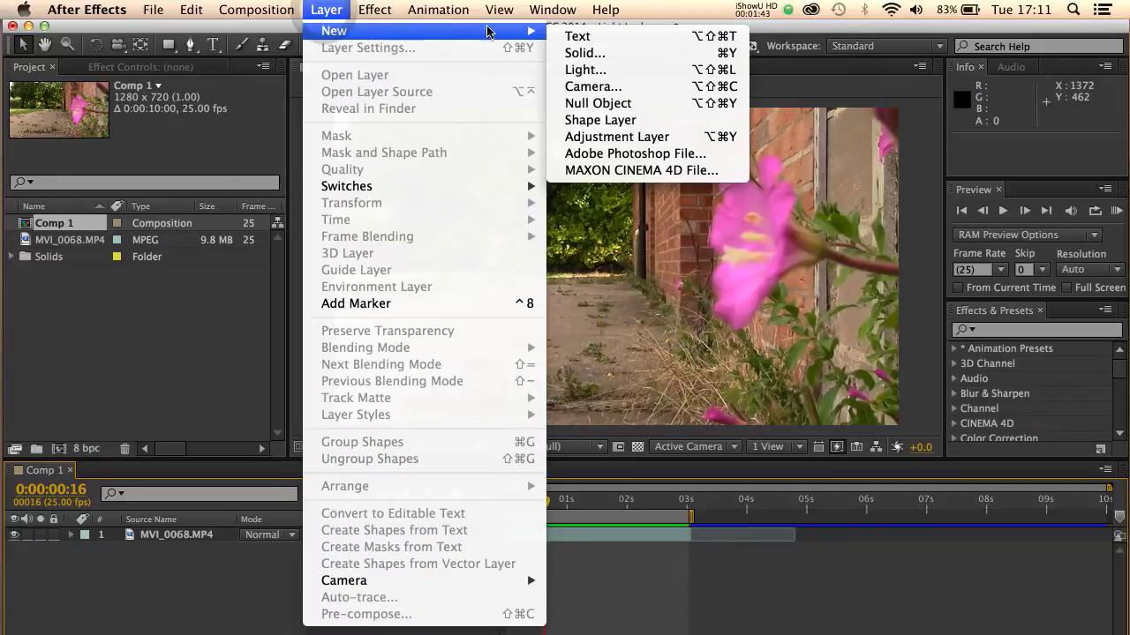
left_click(583, 55)
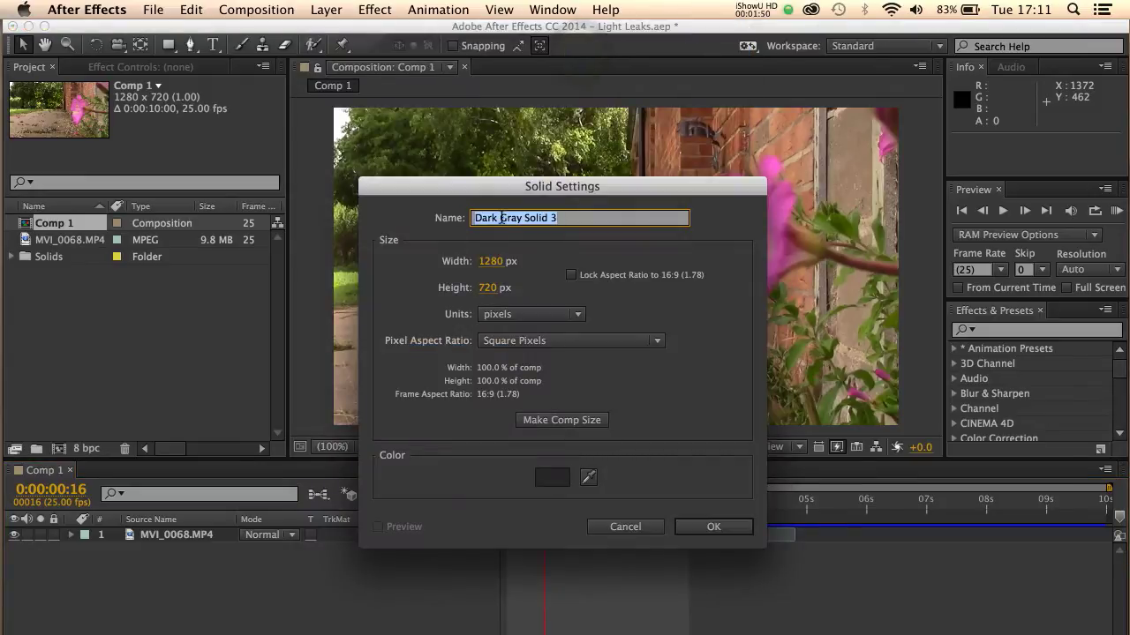
triple_click(501, 218)
type("Light")
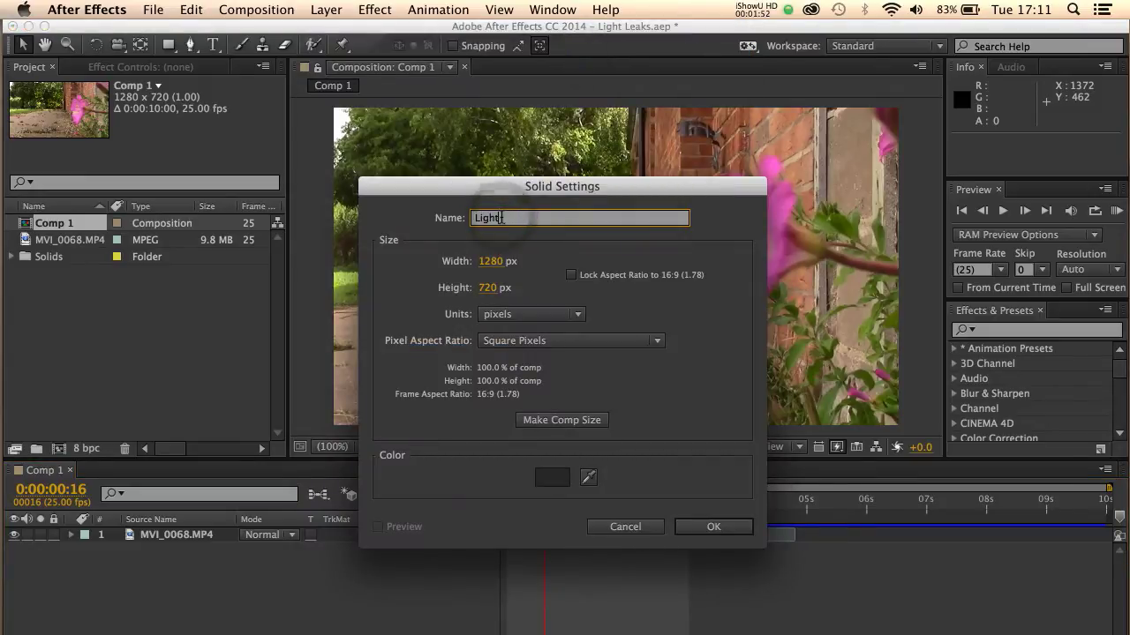
type(" Streak")
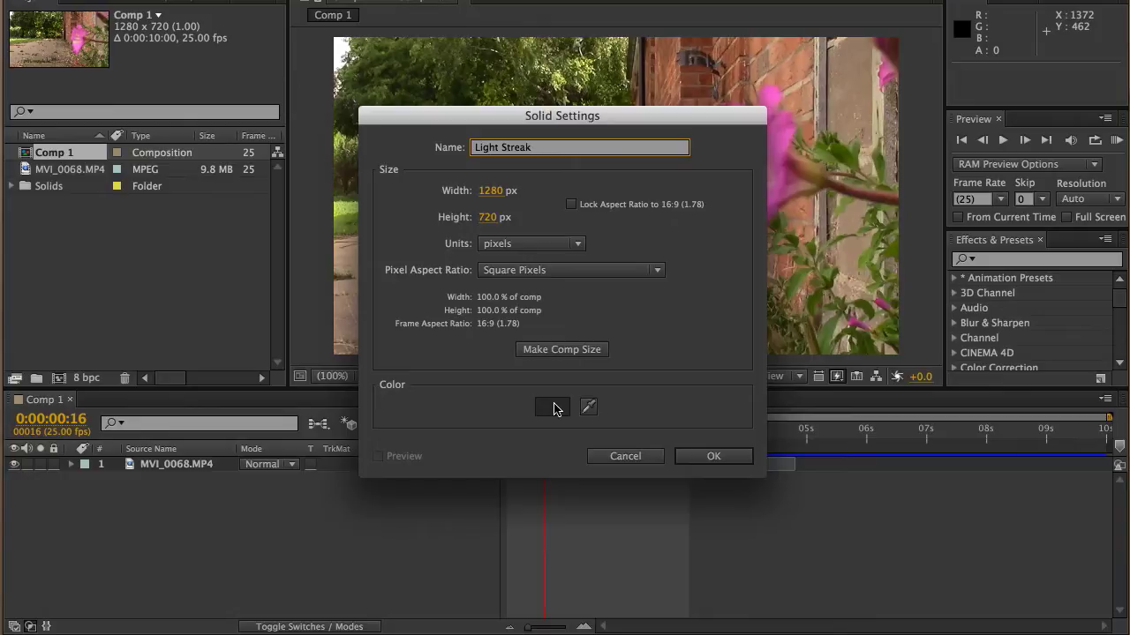
left_click(713, 456)
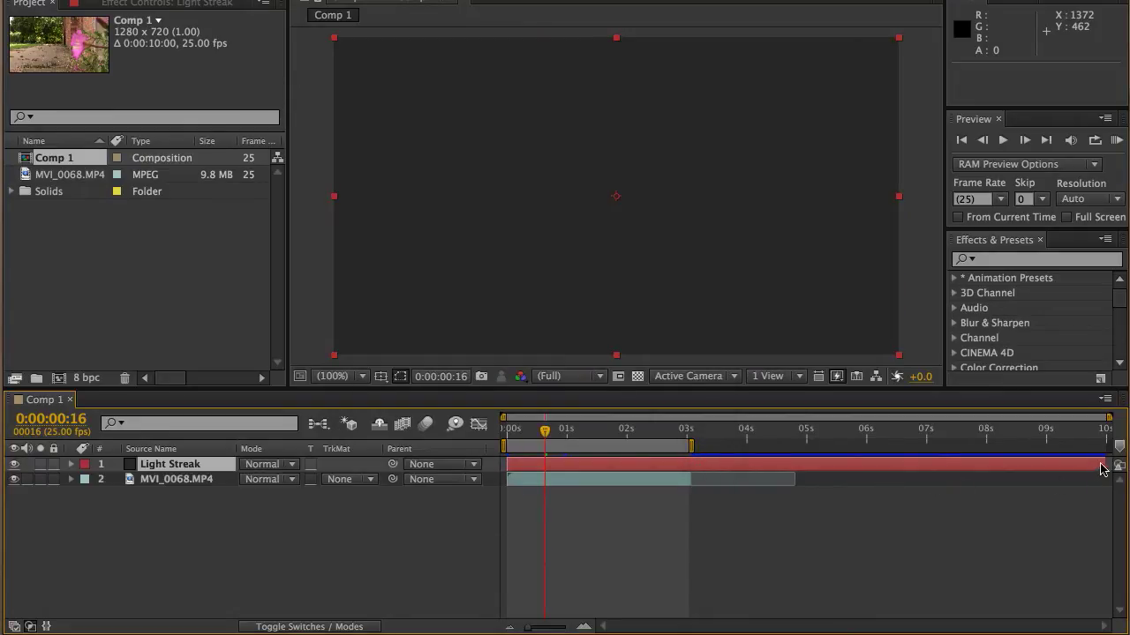
Step: Trim the Light Streak solid's out point to about 0:00:03:02
left_click_drag(1102, 464, 687, 463)
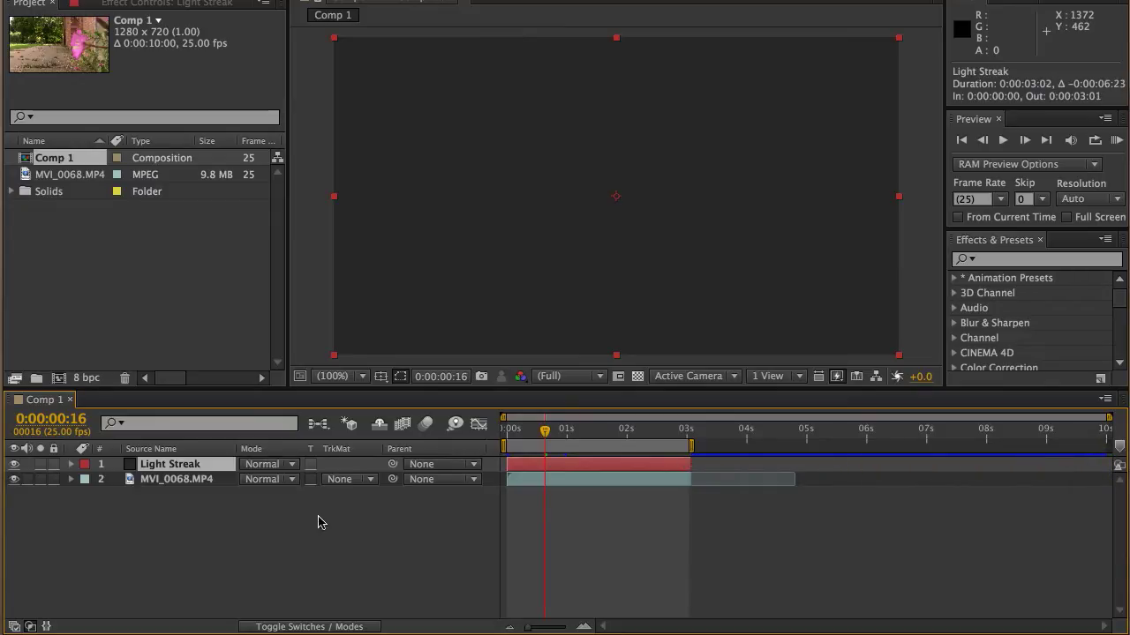
left_click(238, 516)
left_click(162, 467)
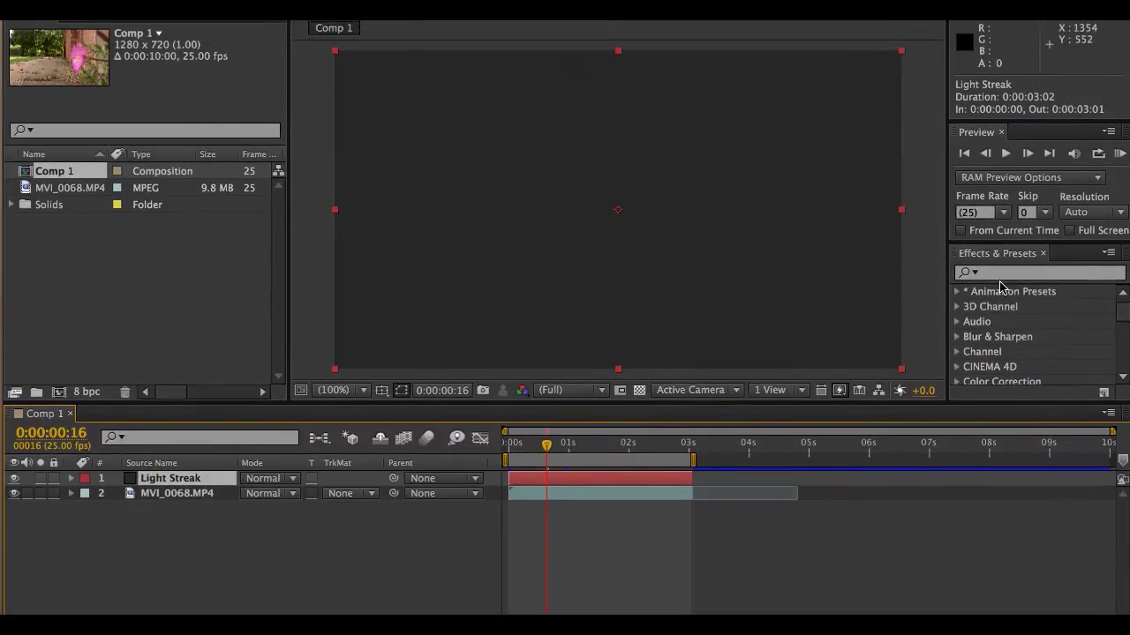
Step: Search Effects & Presets for 'particle' and apply CC Particle World to the Light Streak solid
left_click(990, 236)
type("particle")
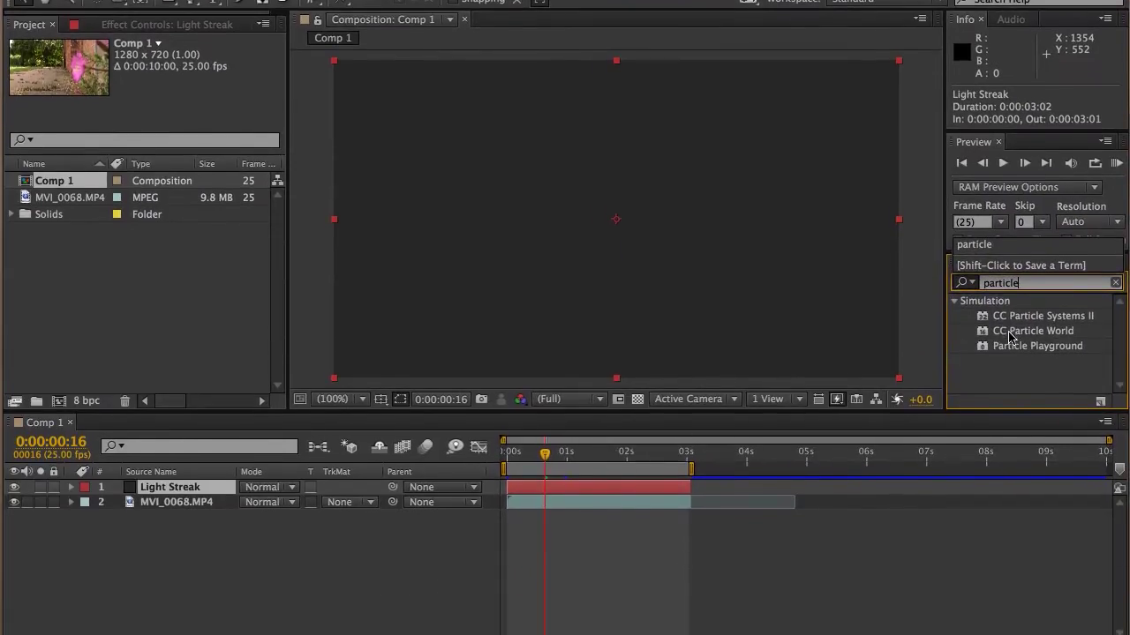
left_click(1024, 356)
mouse_move(1024, 322)
left_mouse_down()
mouse_move(756, 230)
mouse_move(713, 242)
left_mouse_up()
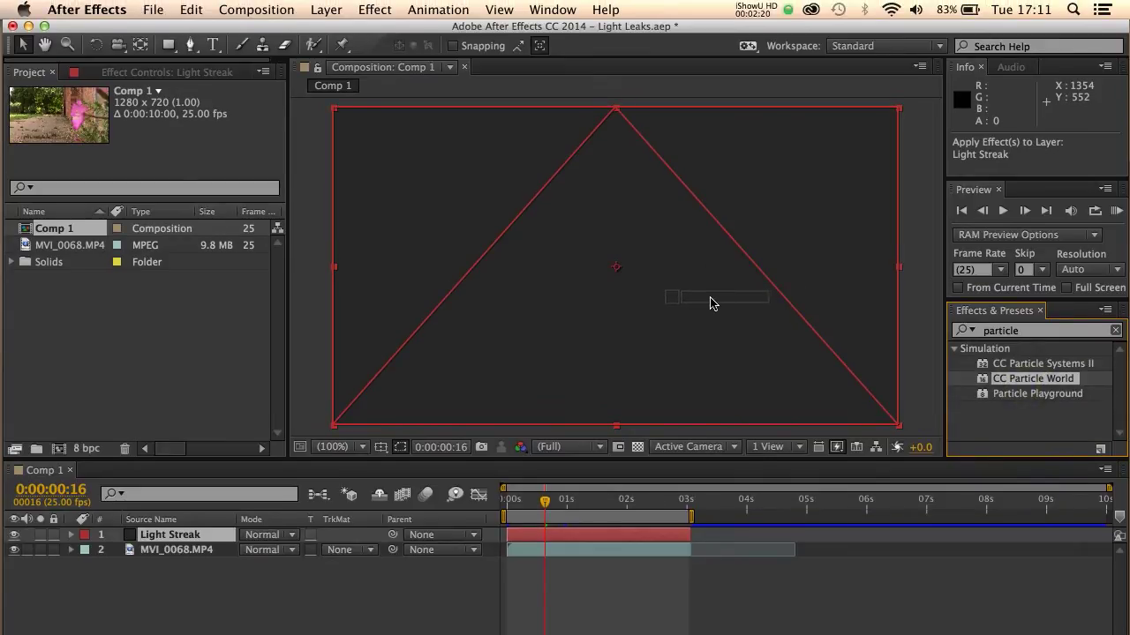
left_click_drag(712, 302, 711, 303)
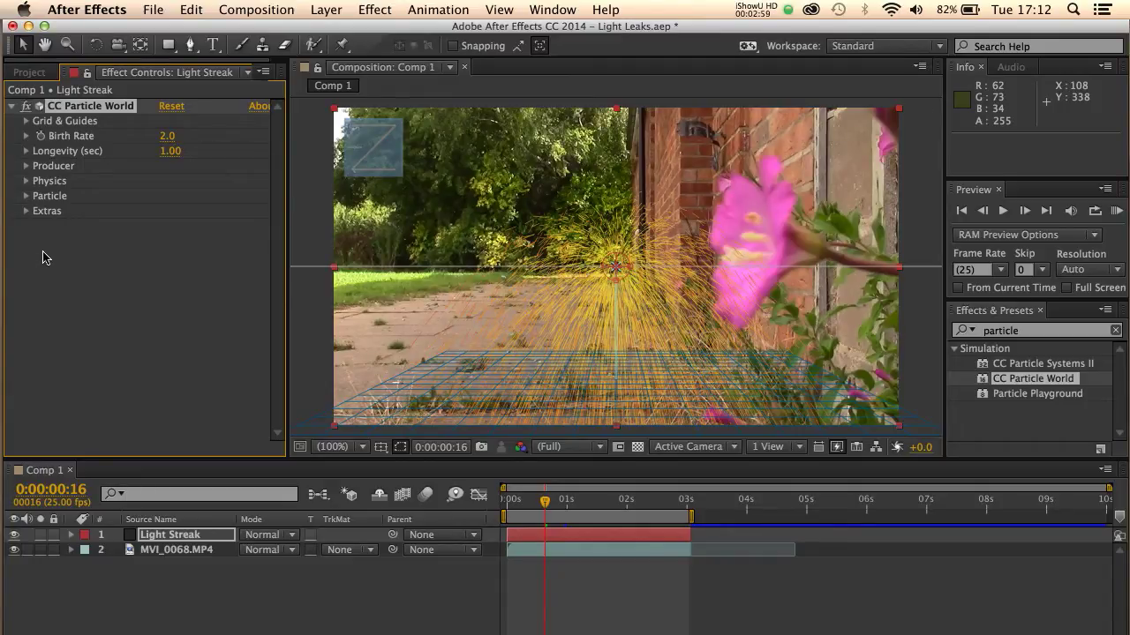
Step: Turn off the Position, Radius, Motion Path, Grid, Horizon and Axis Box guides under Grid & Guides
left_click(26, 122)
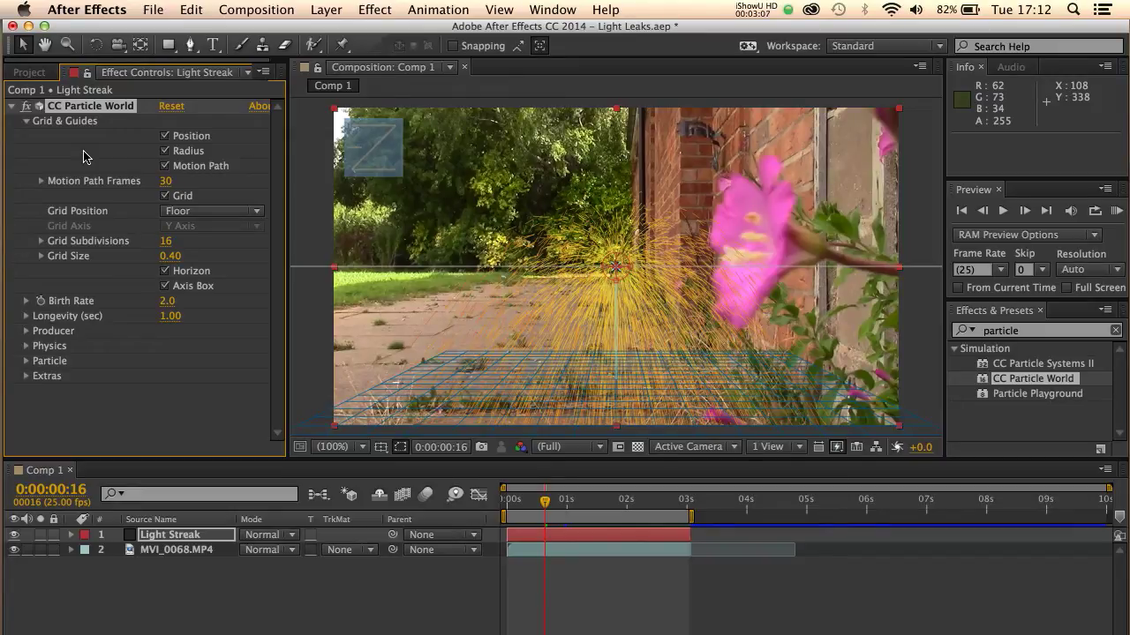
left_click(164, 136)
left_click(165, 151)
left_click(164, 166)
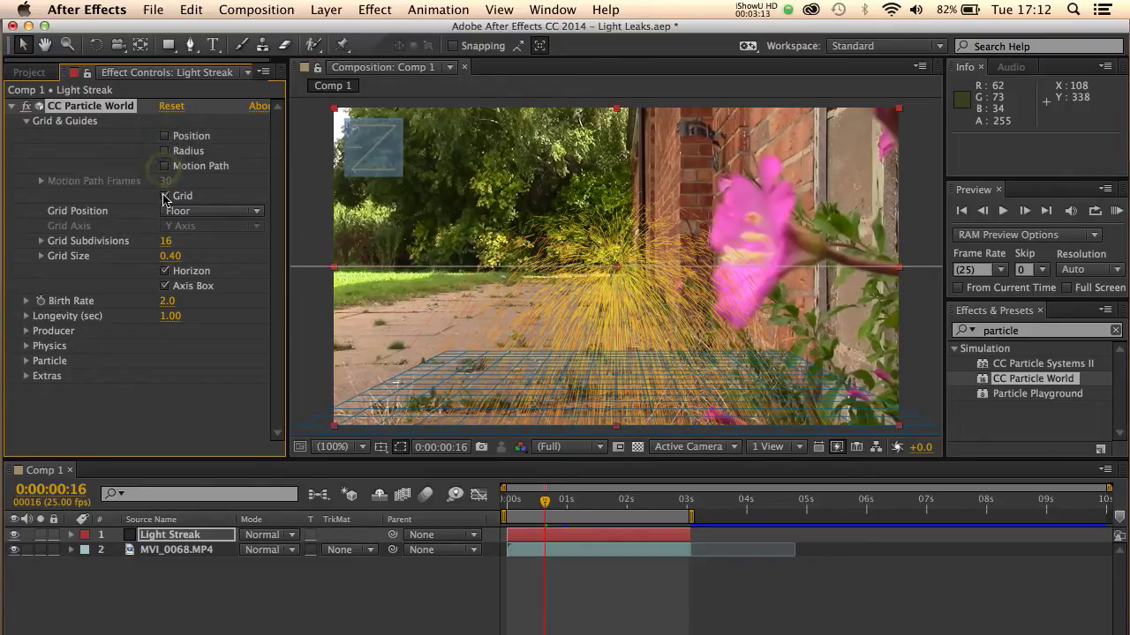
left_click(164, 195)
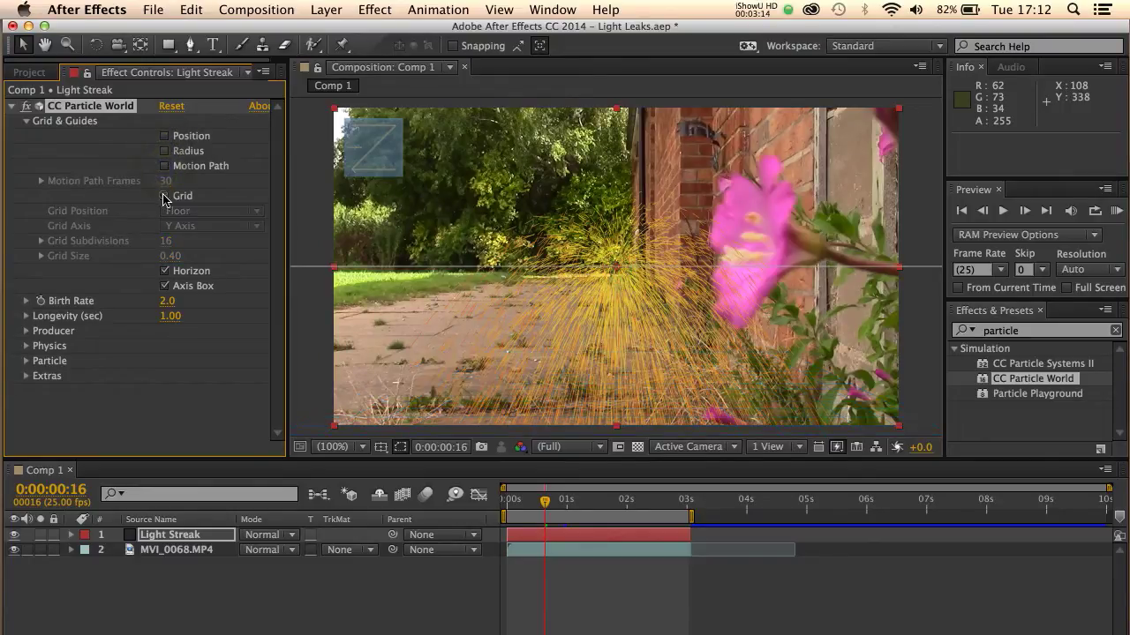
left_click(164, 271)
left_click(164, 286)
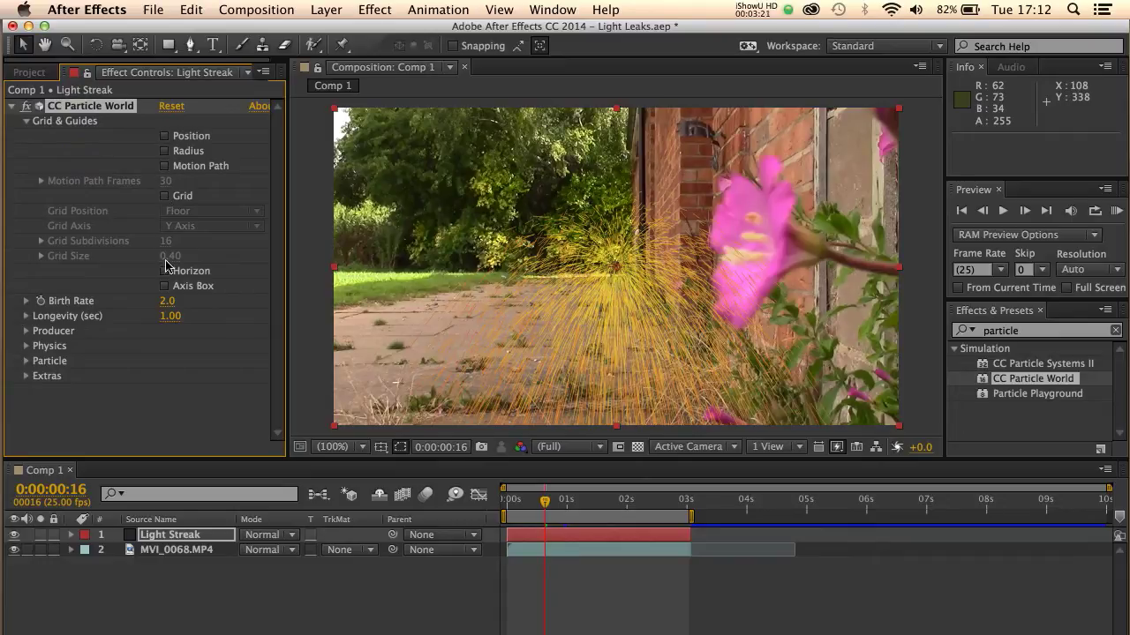
left_click(25, 121)
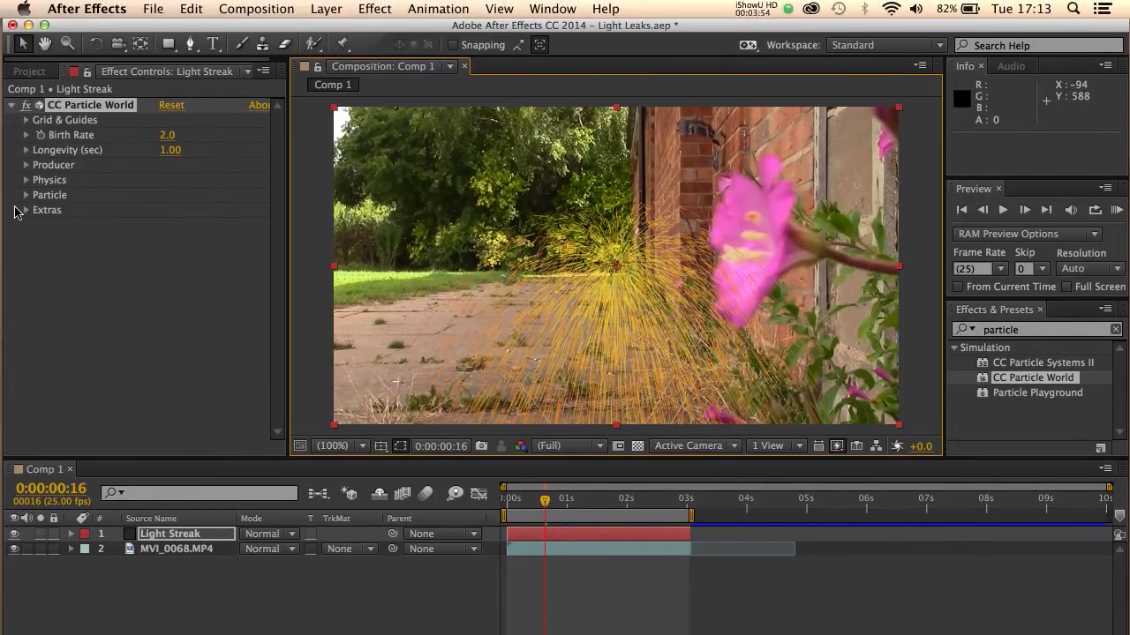
Step: Set the producer Position to X 0.04, Y 0.41, Z -1.10
left_click(51, 172)
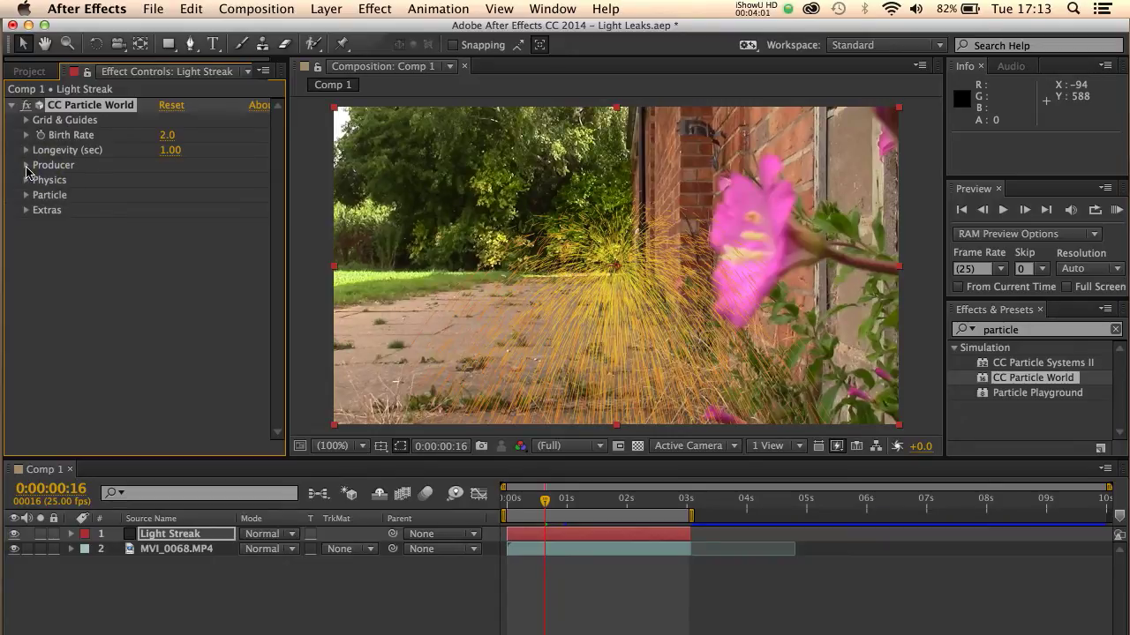
left_click(26, 166)
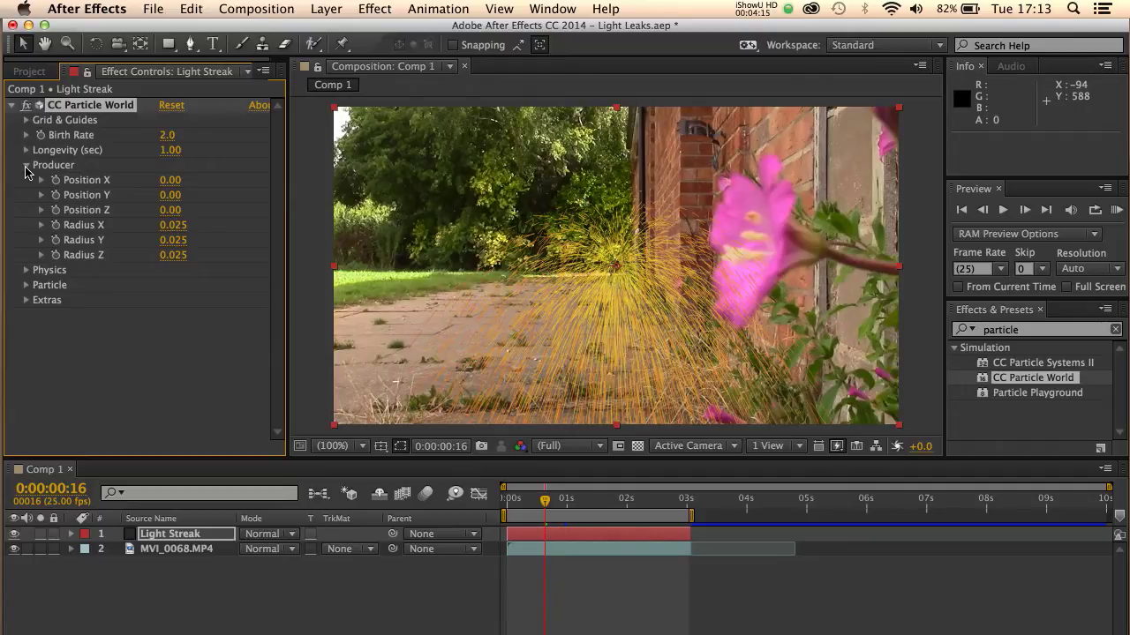
left_click(166, 180)
type("0.04")
left_click(166, 195)
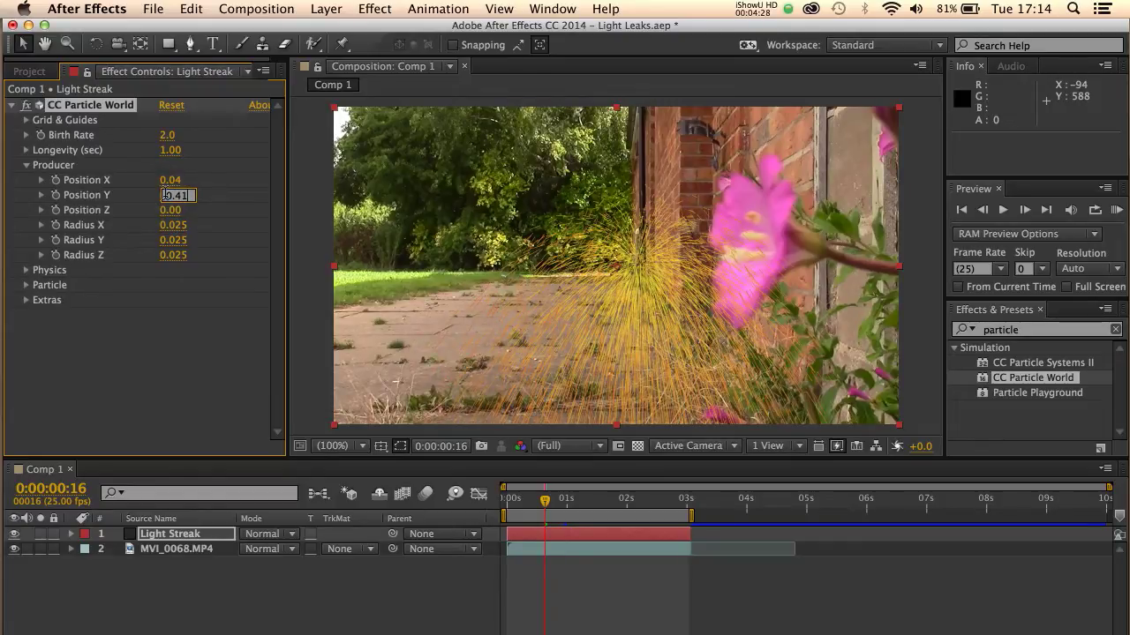
left_click(168, 210)
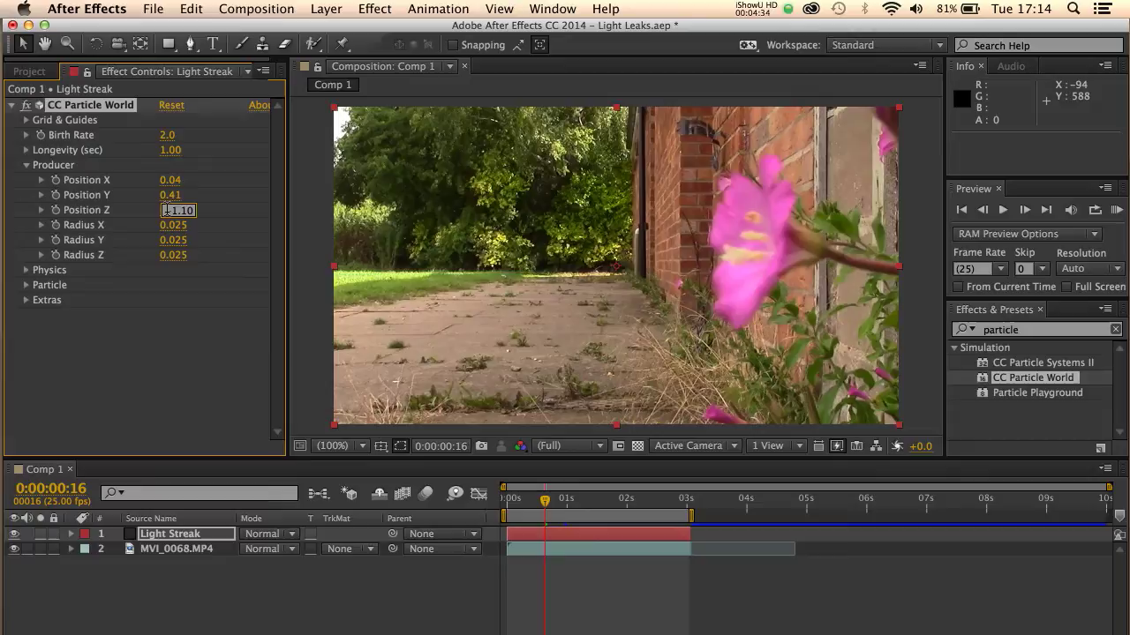
type("-1.10")
Step: Set the producer Radius X to 0 and Radius Y to 1.1
left_click(168, 228)
type("00")
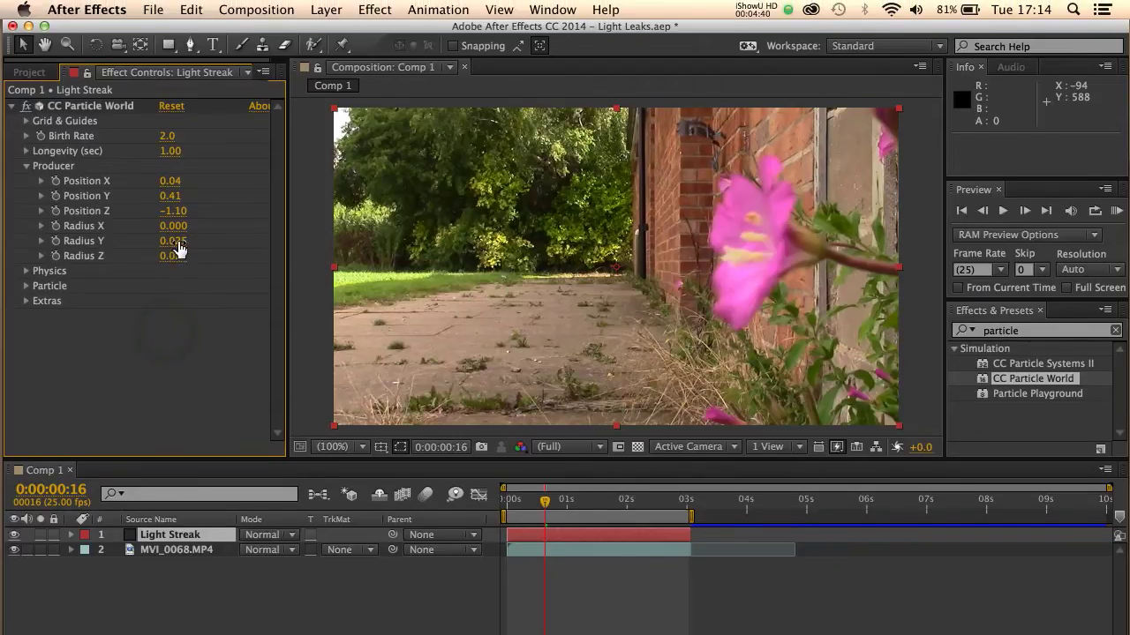
left_click(177, 242)
type("1.1")
key("Return")
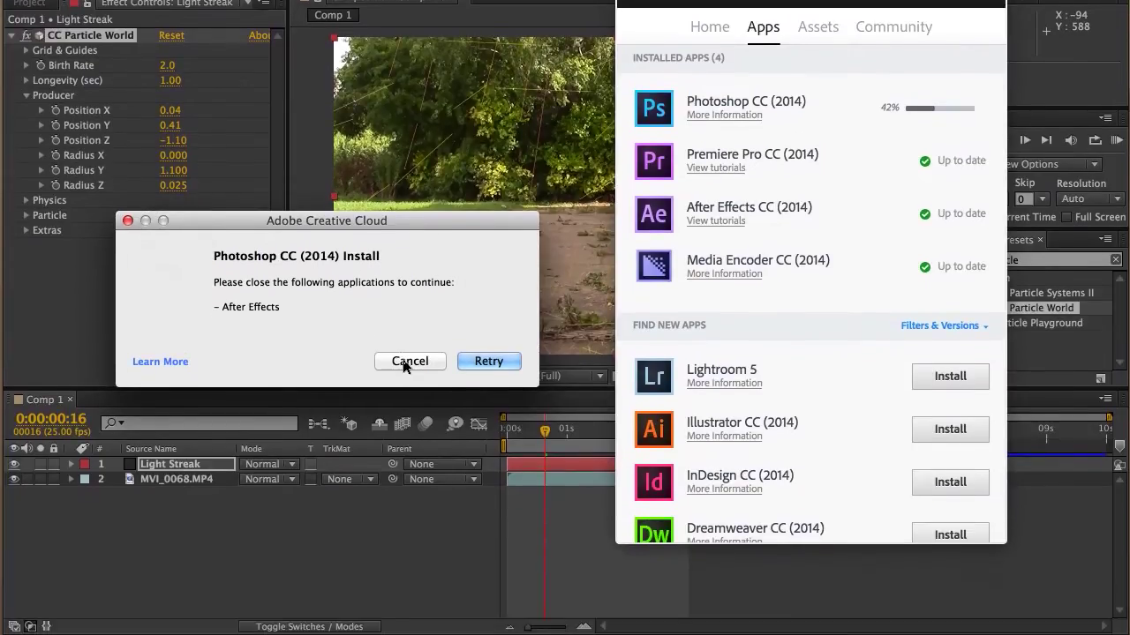
Step: Cancel the Photoshop CC (2014) install and dismiss the Creative Cloud panel
left_click(404, 366)
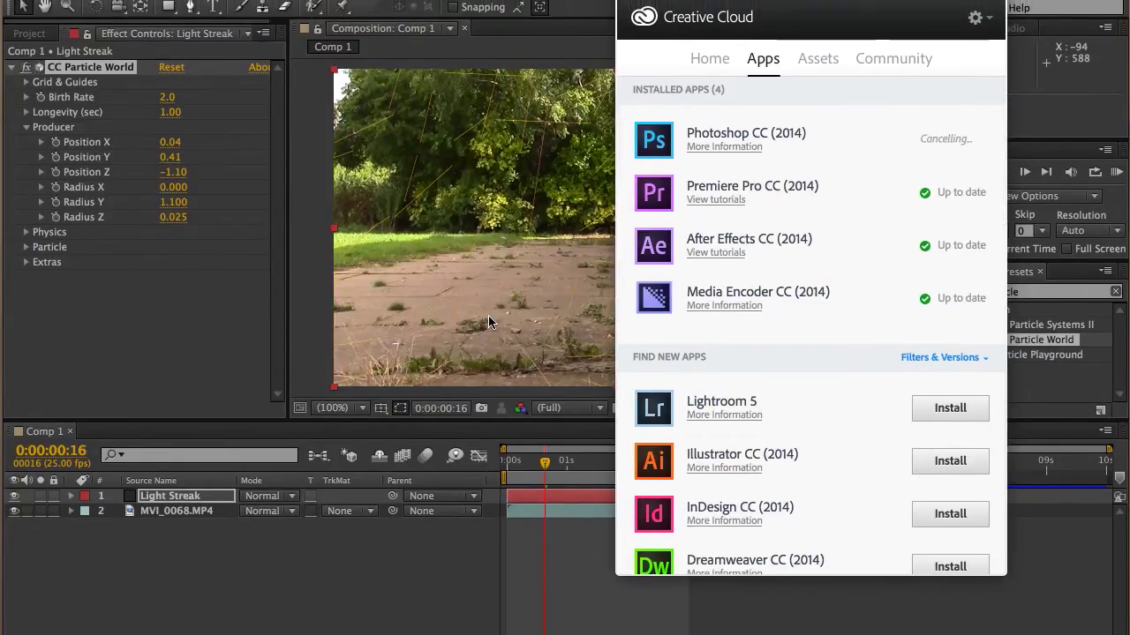
left_click(488, 314)
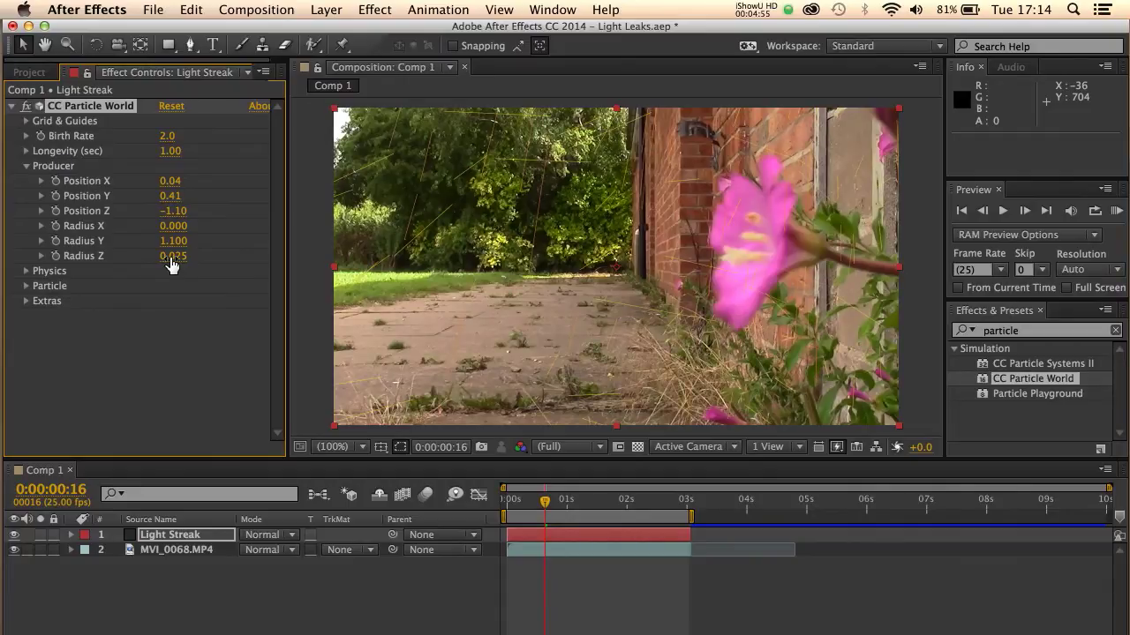
Step: Set the producer Radius Z to 0.83
left_click(172, 261)
type("0.83")
left_click(158, 367)
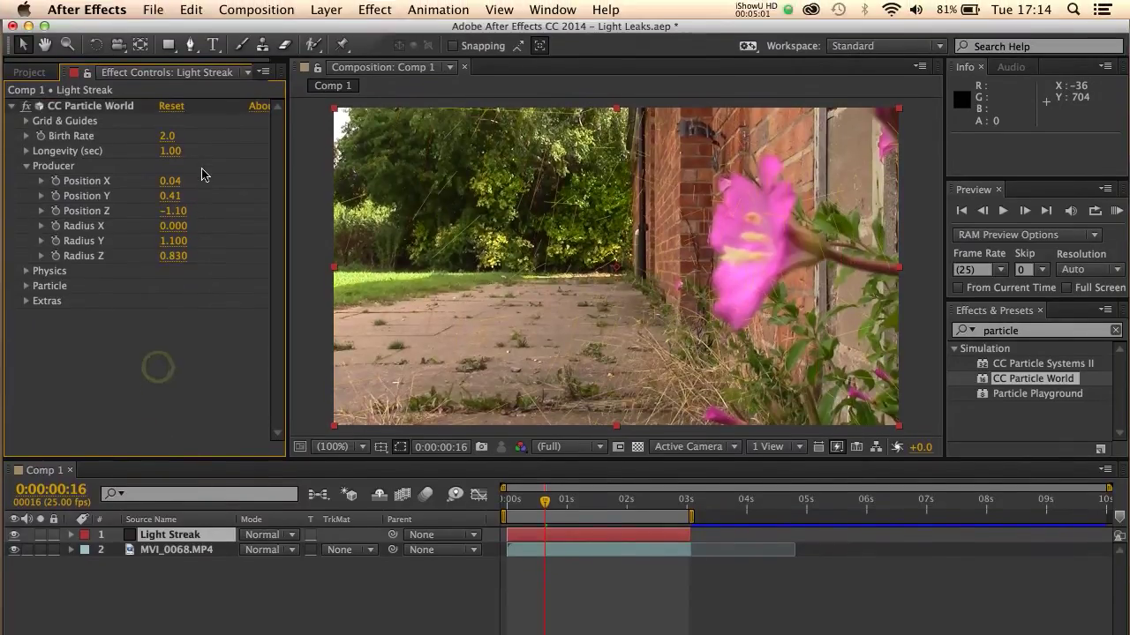
Step: Click through other Producer values in CC Particle World's Effect Controls
left_click(107, 186)
left_click(130, 215)
left_click(140, 228)
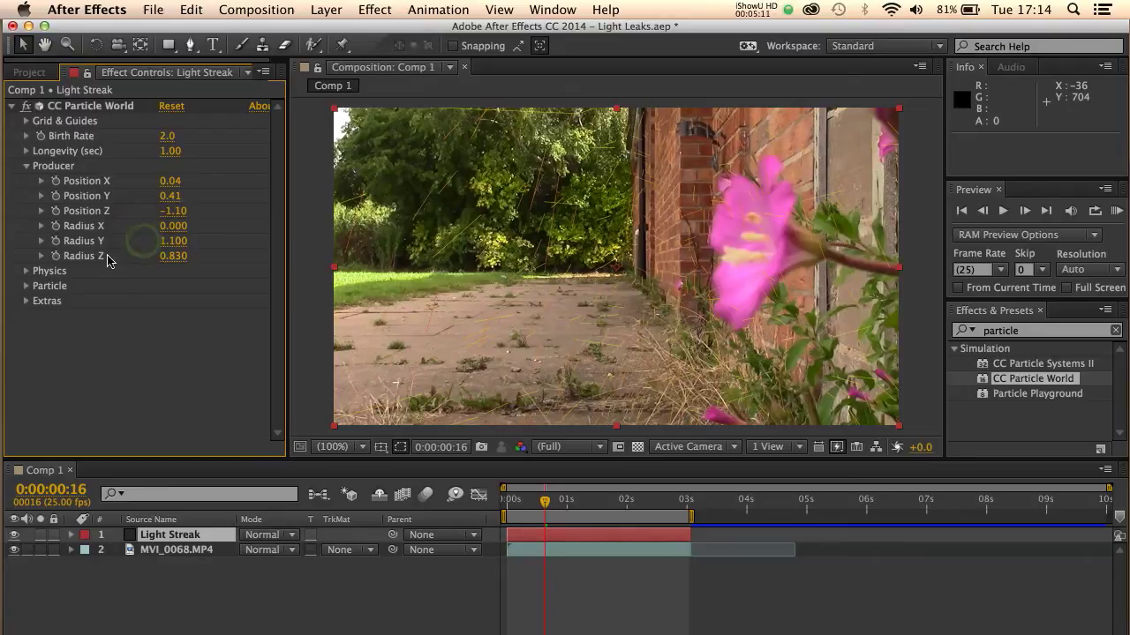
left_click(132, 260)
Step: Change the Particle Type to Faded Sphere
left_click(24, 166)
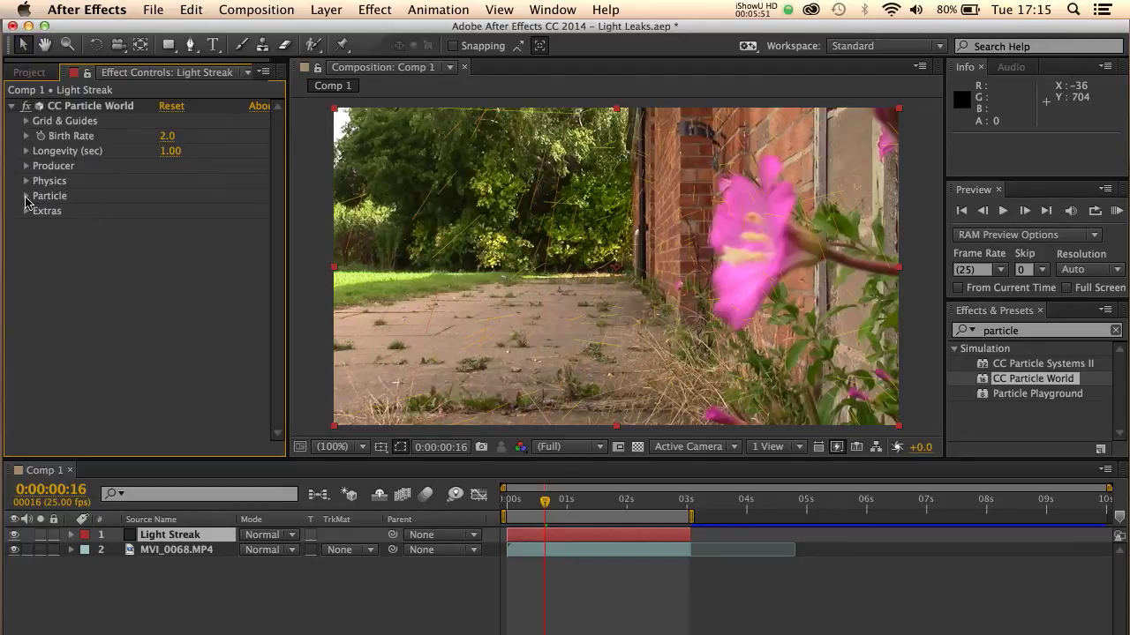
left_click(27, 196)
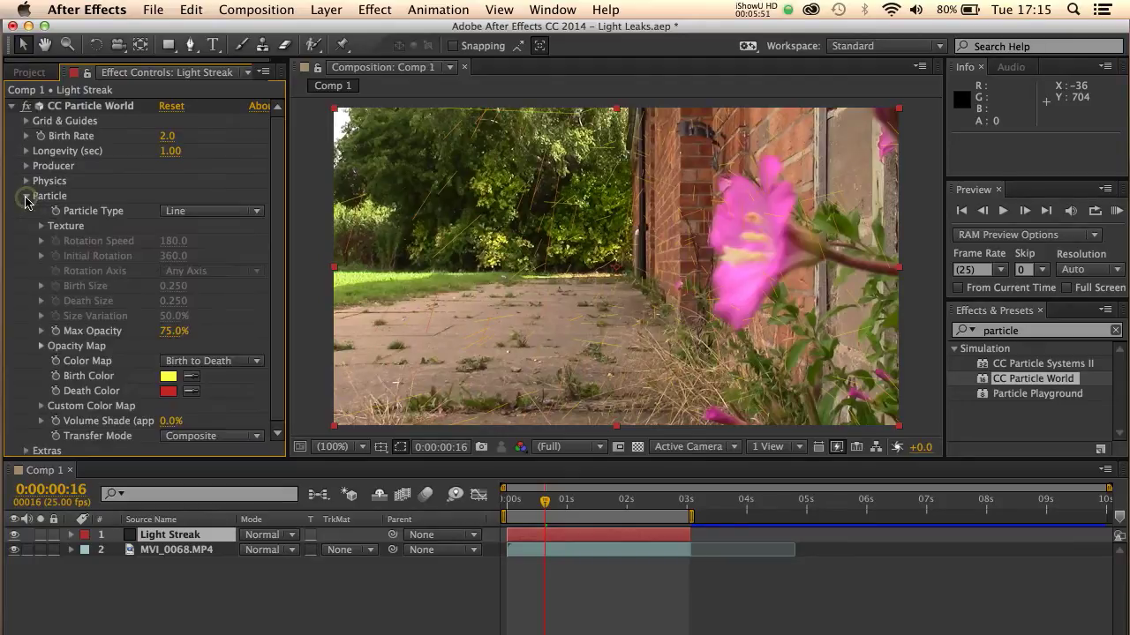
left_click(176, 215)
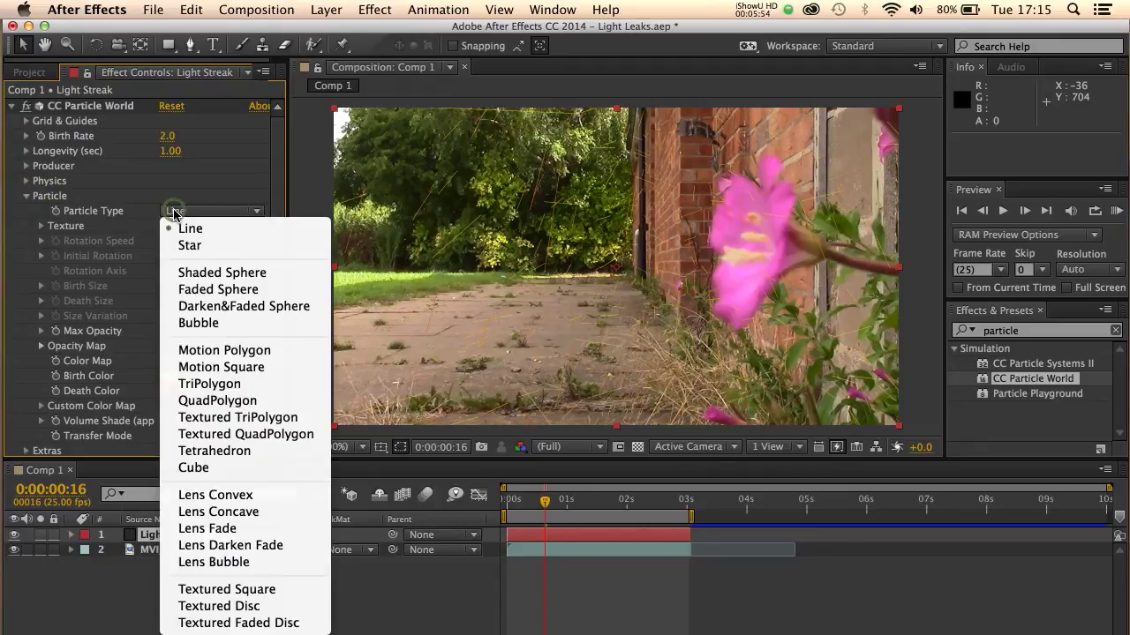
left_click(192, 289)
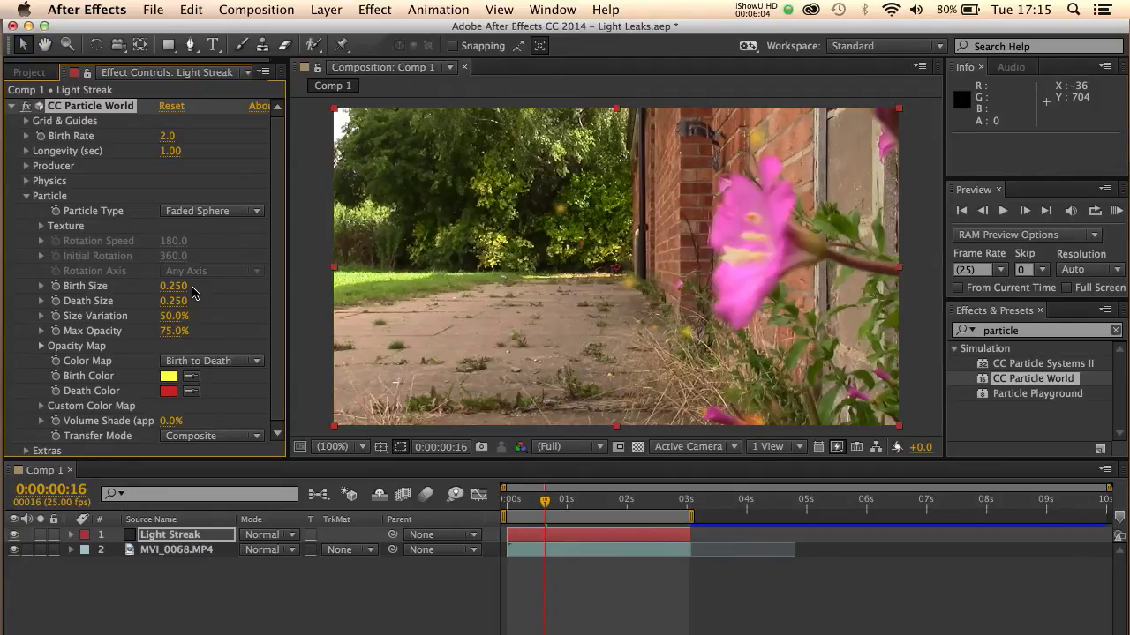
Step: Set Birth Size 2.2, Death Size 2.25, Size Variation 5% and Max Opacity 100%
left_click(180, 289)
type("2.2")
key("Return")
left_click(177, 301)
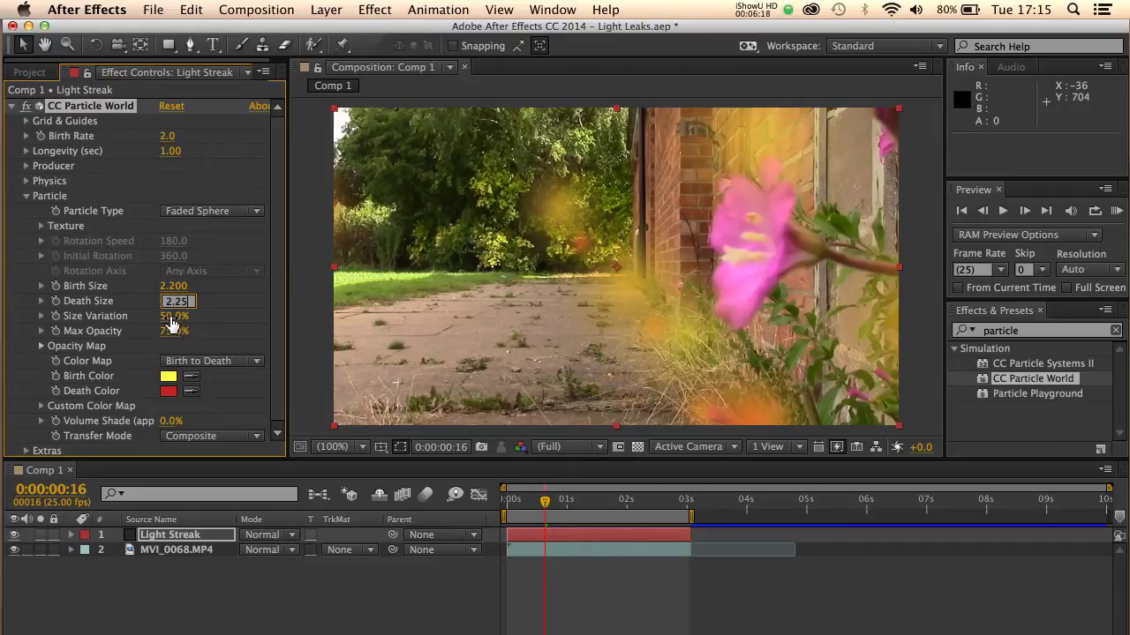
left_click(171, 317)
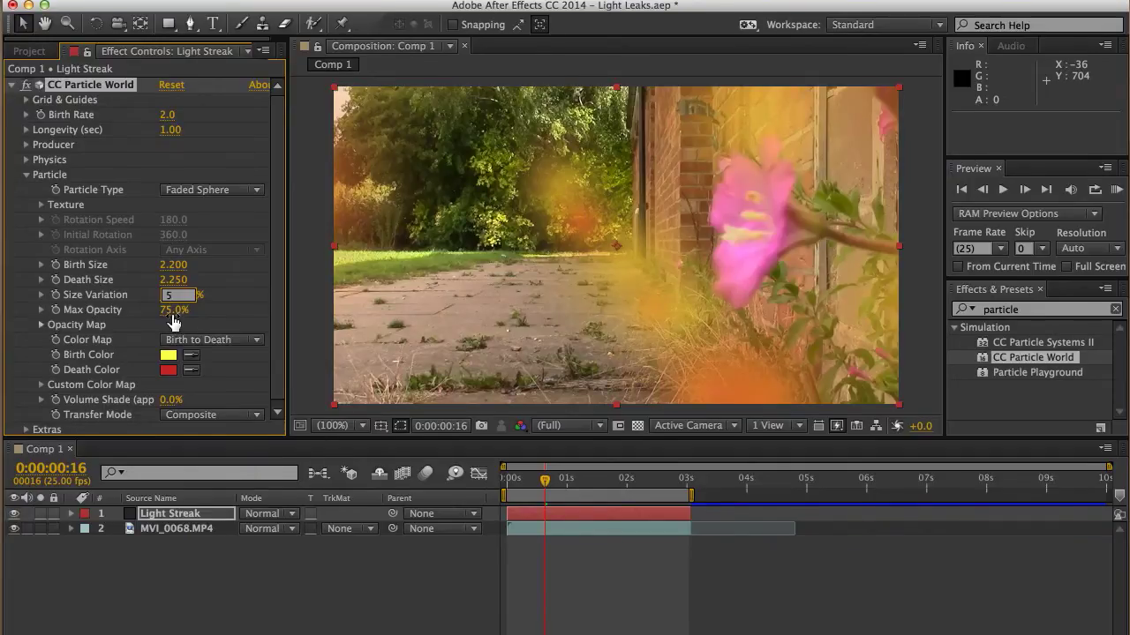
type("5")
left_click(172, 314)
type("100")
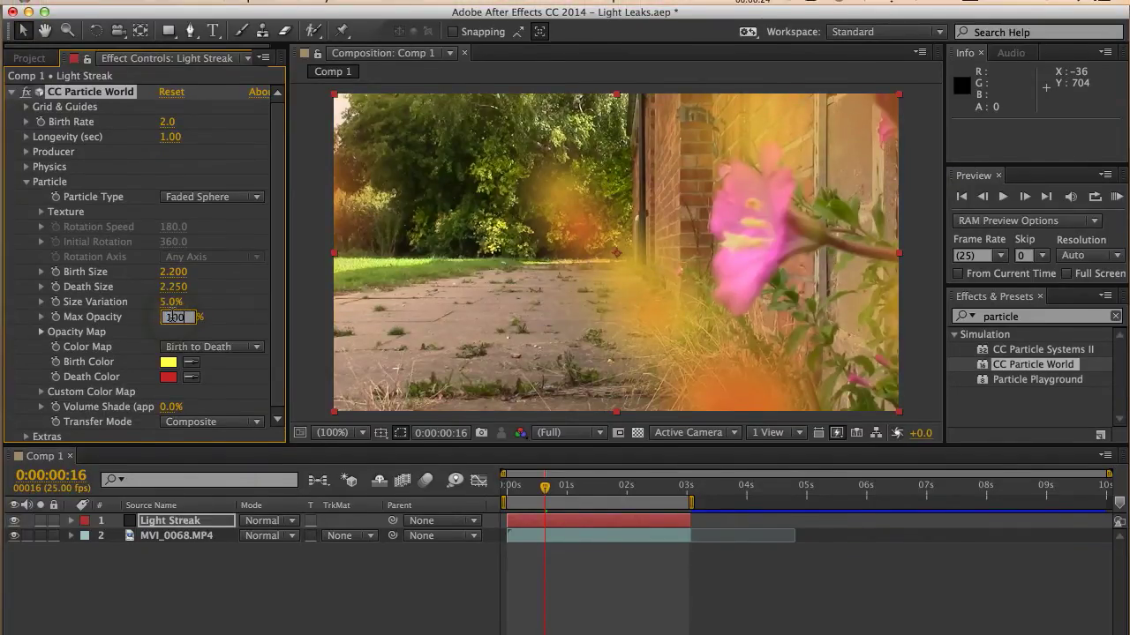
key("Return")
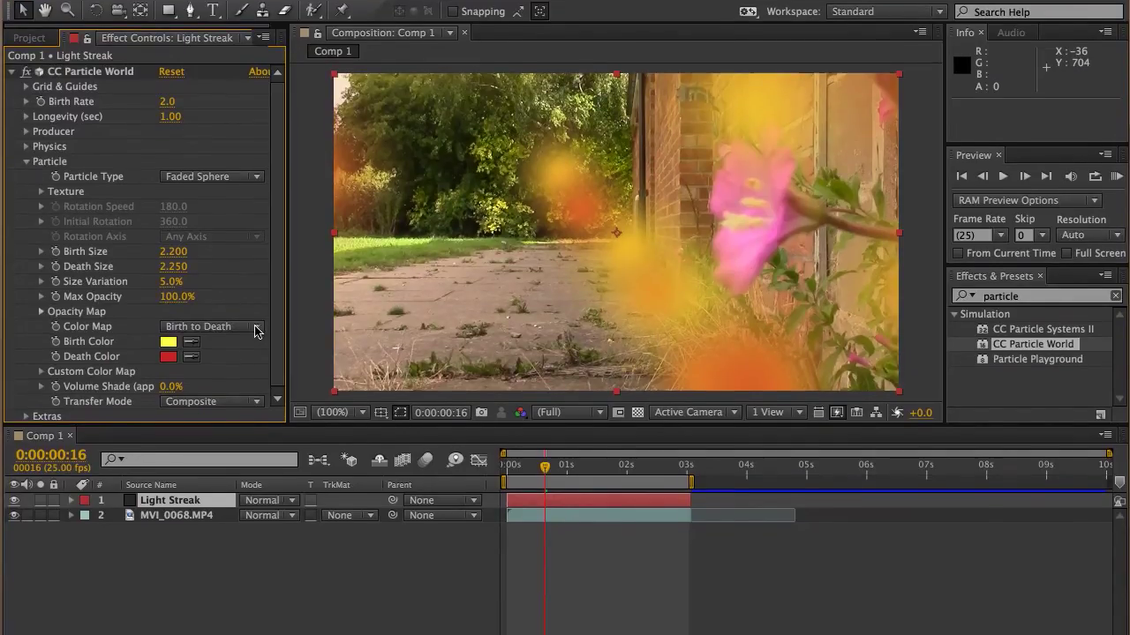
left_click(240, 346)
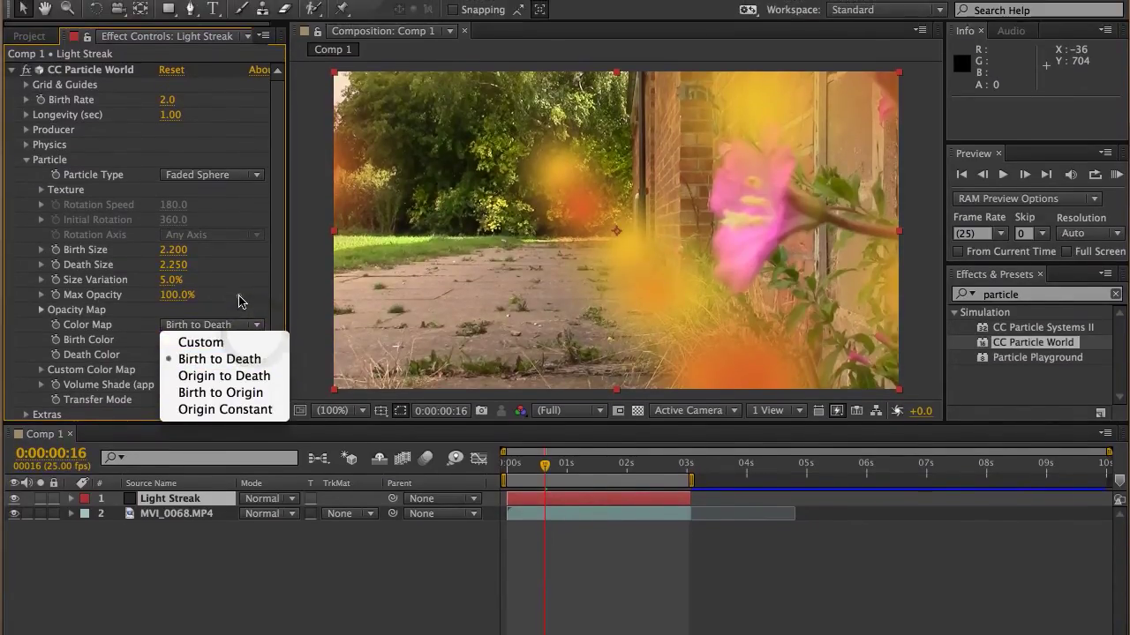
left_click(225, 348)
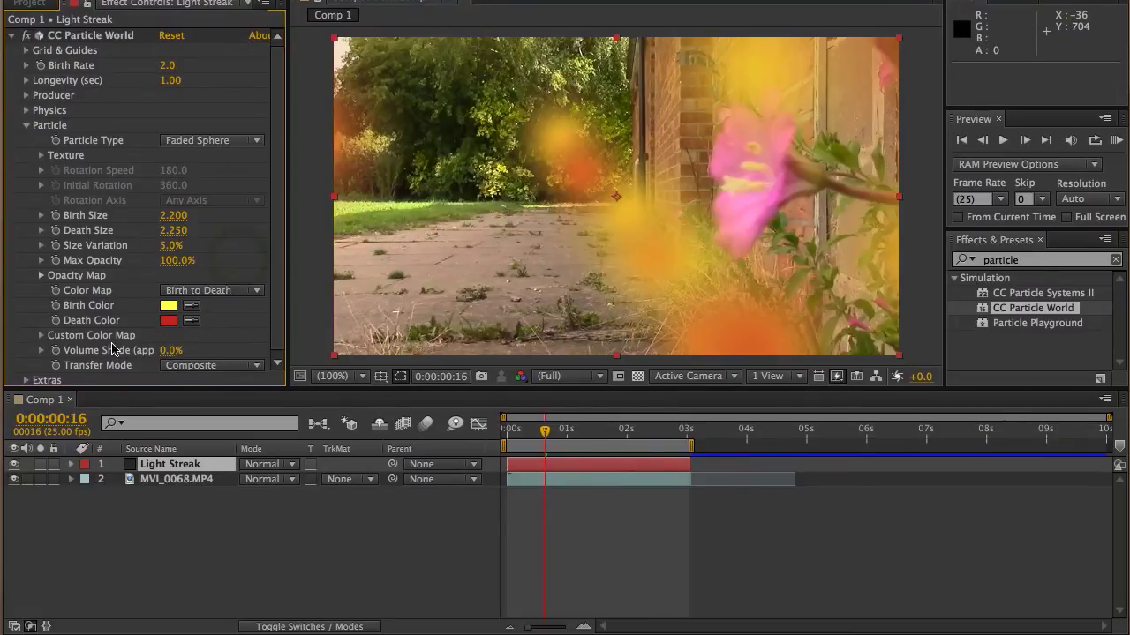
left_click(167, 314)
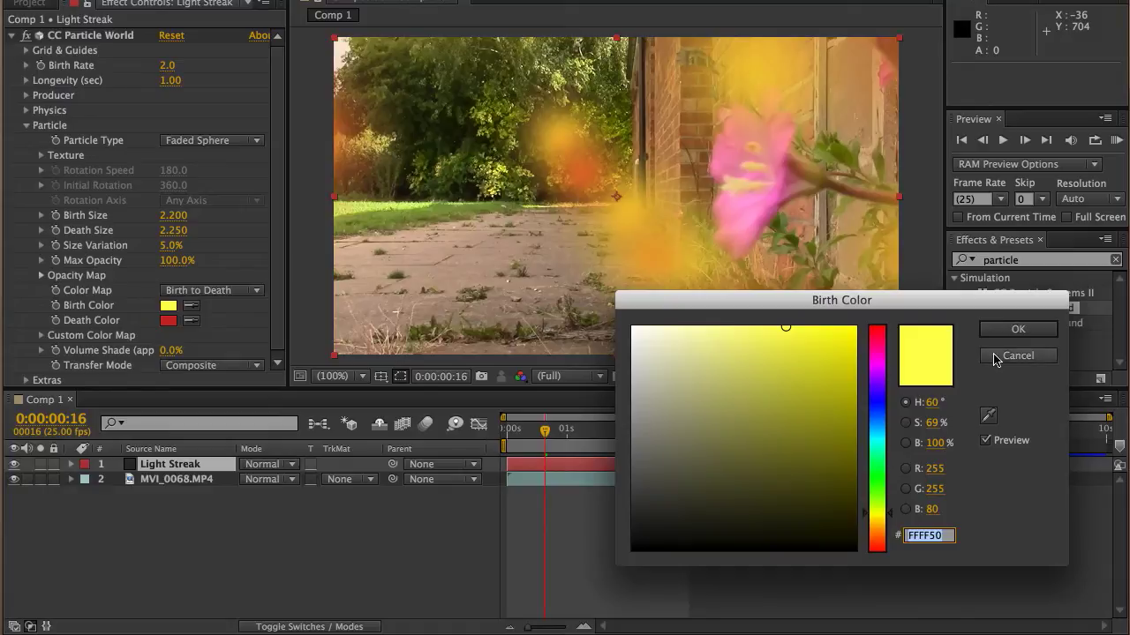
left_click(993, 364)
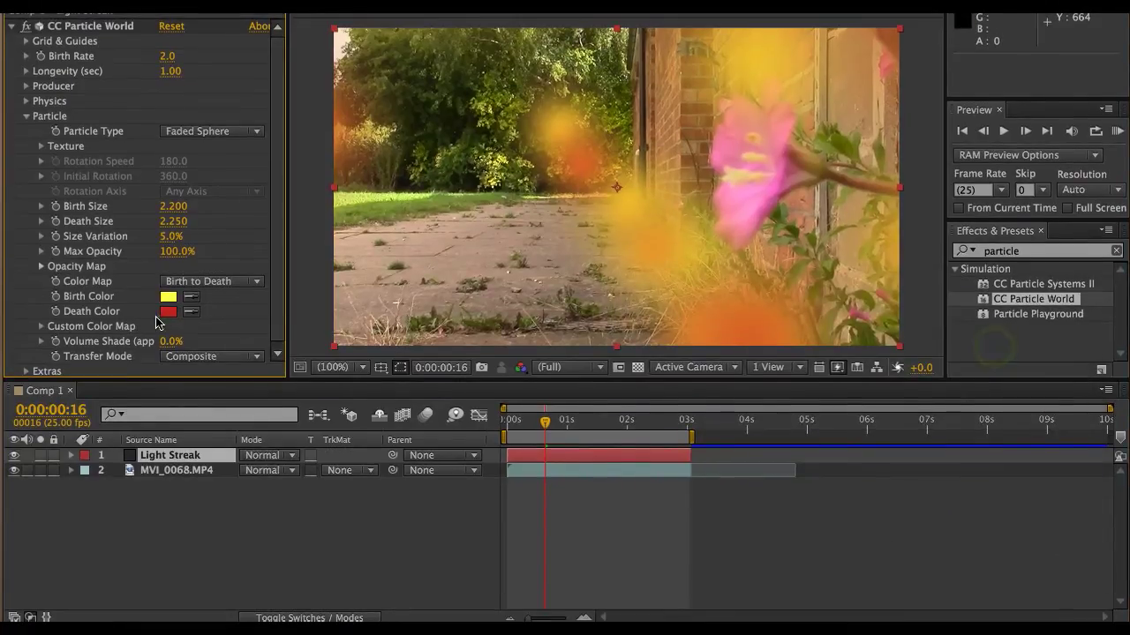
left_click(167, 310)
left_click(1024, 342)
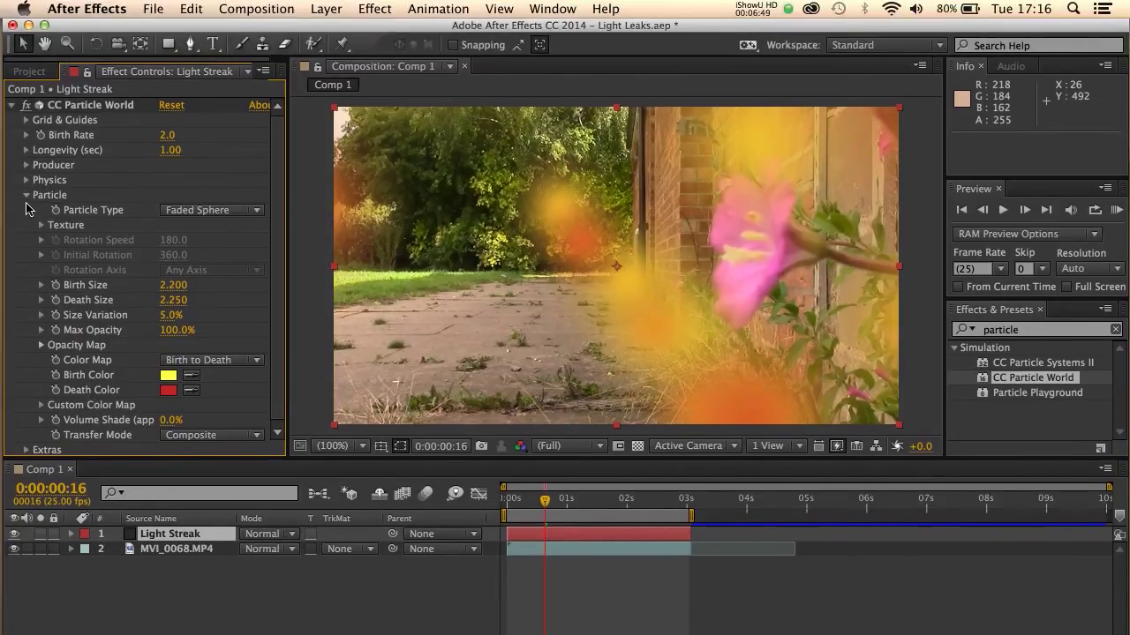
Step: Under Extras > Effect Camera, set Distance to 0.62 and Rotation Z to 126°
left_click(26, 196)
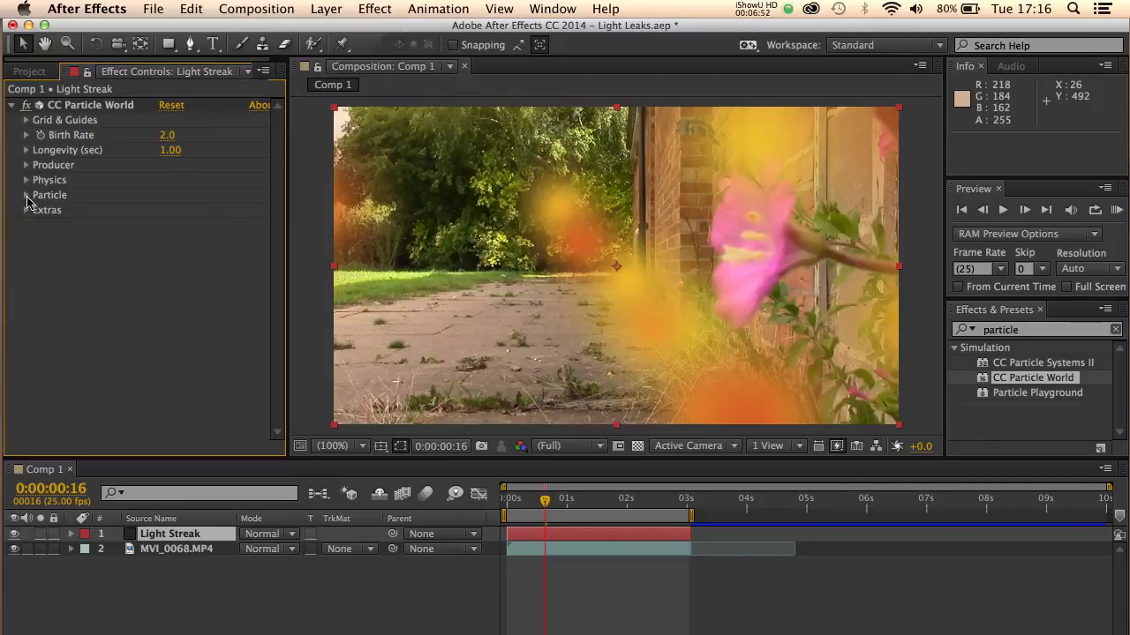
left_click(26, 211)
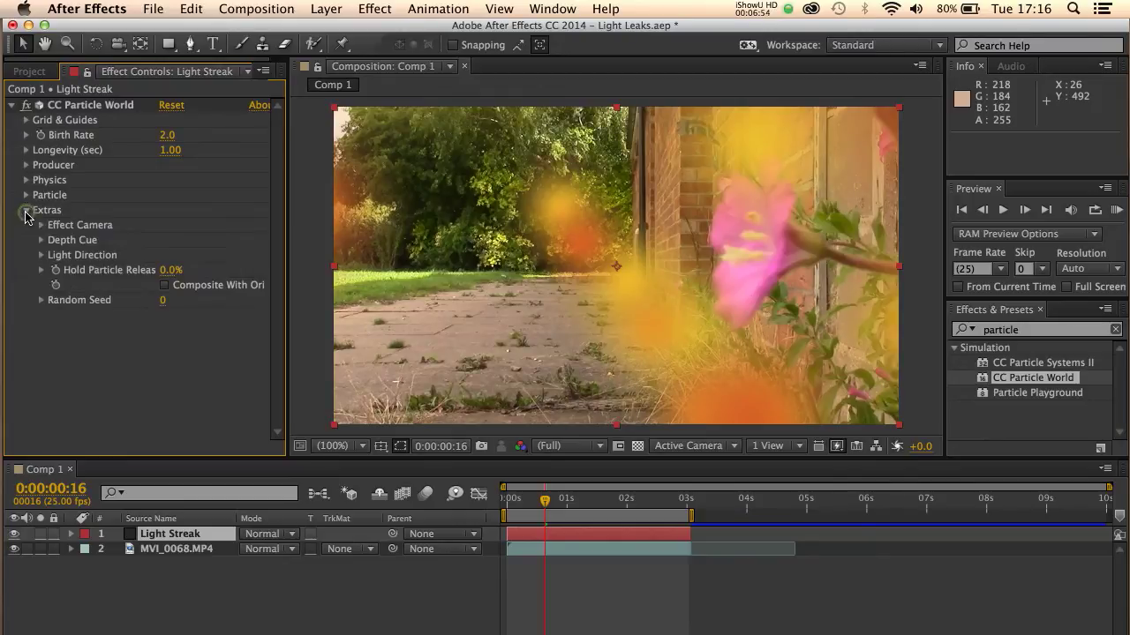
left_click(42, 226)
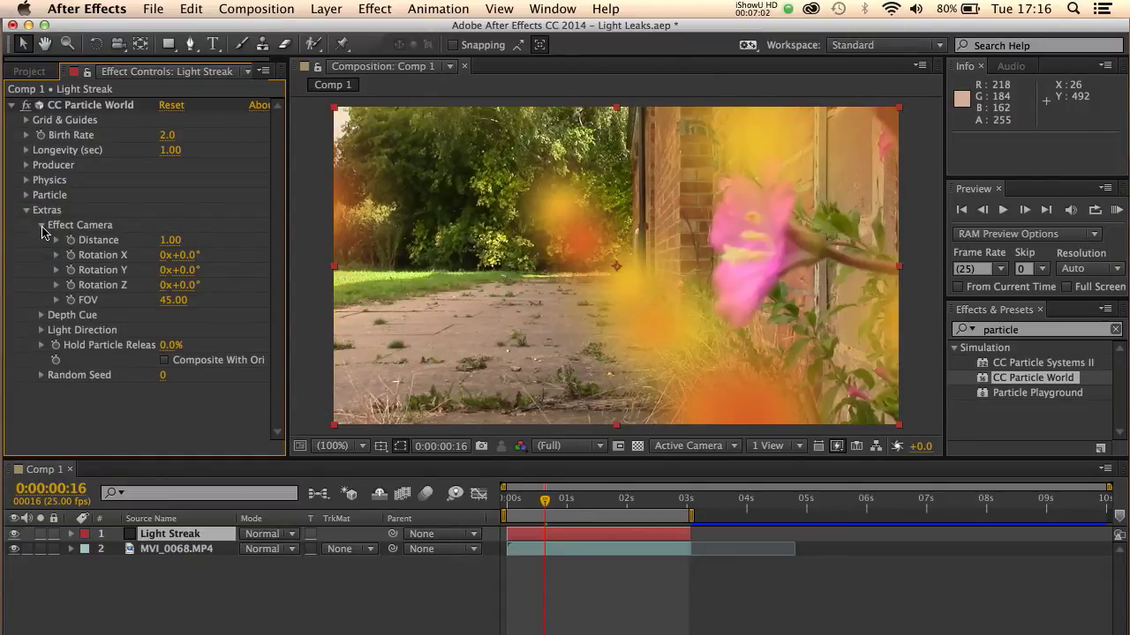
left_click(26, 166)
left_click(26, 166)
left_click(40, 226)
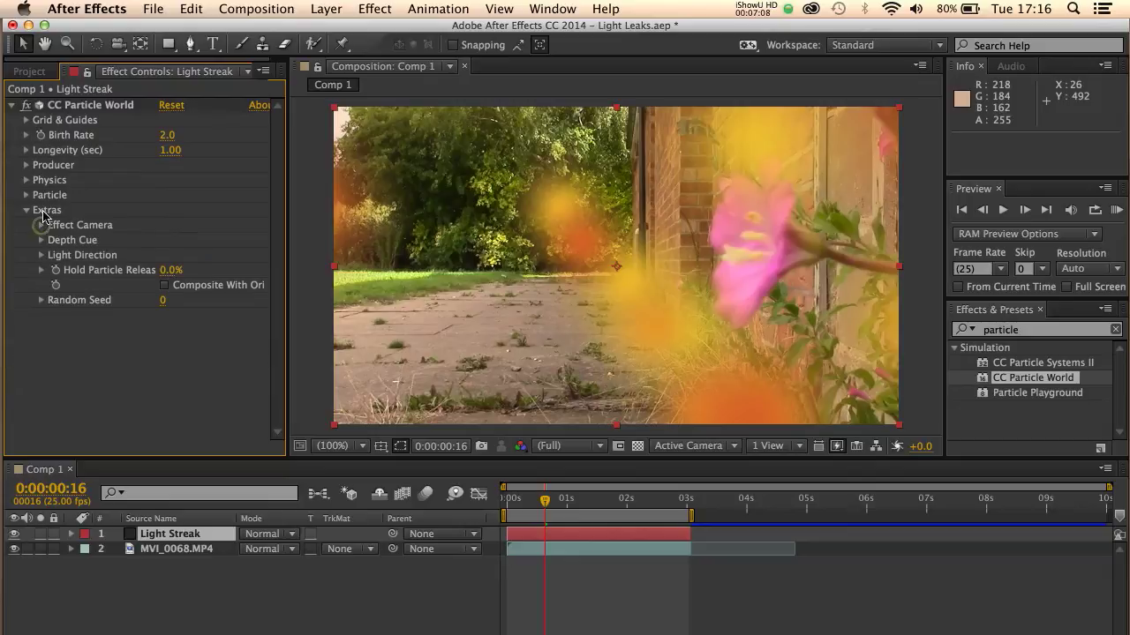
left_click(41, 228)
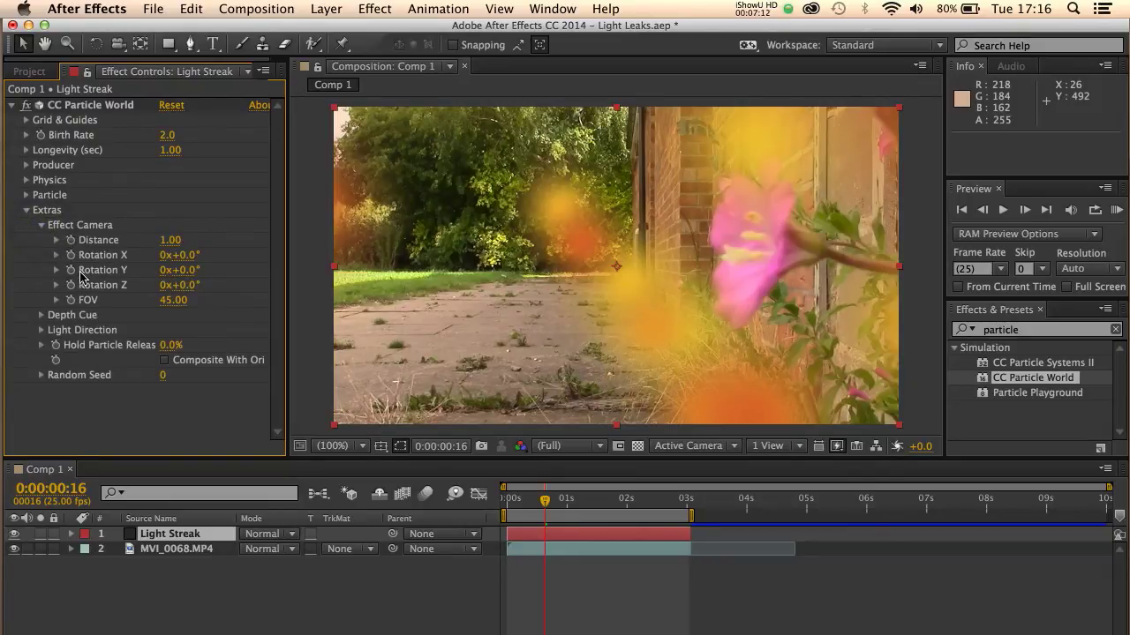
left_click(168, 240)
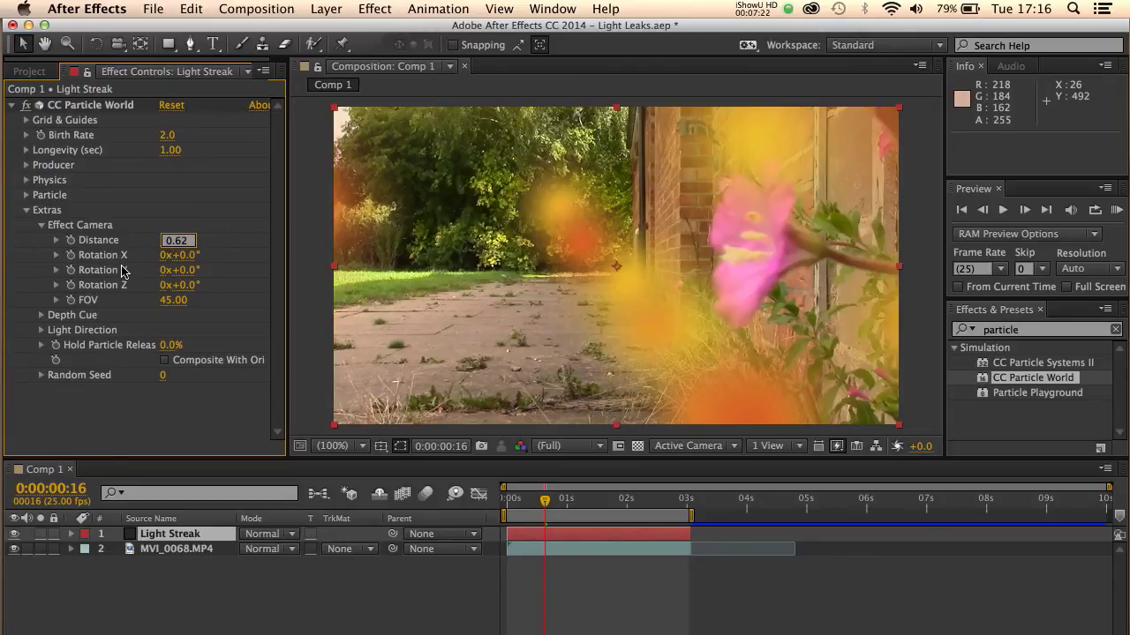
left_click(188, 285)
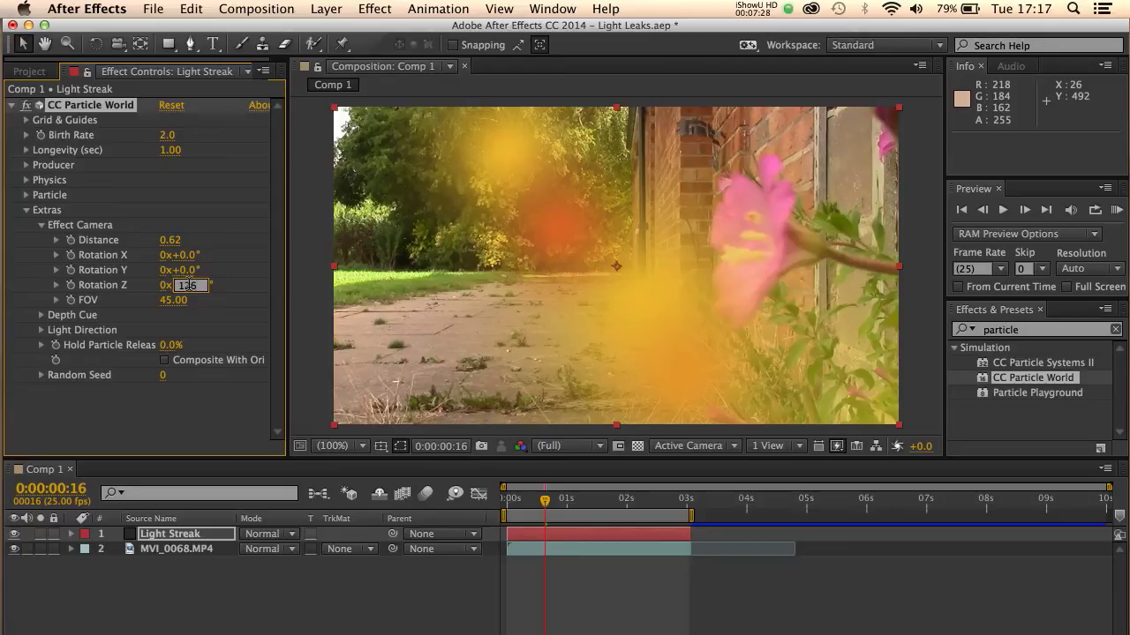
type("126")
key("Return")
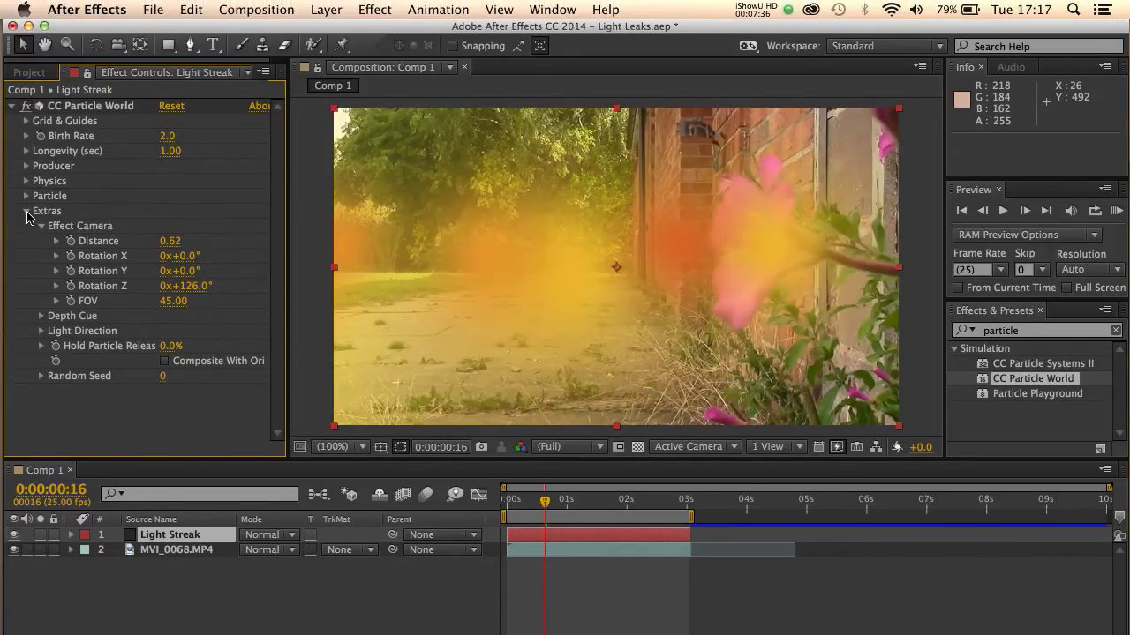
Step: Set Physics Velocity, Gravity, Extra and Extra Angle all to 0
left_click(26, 212)
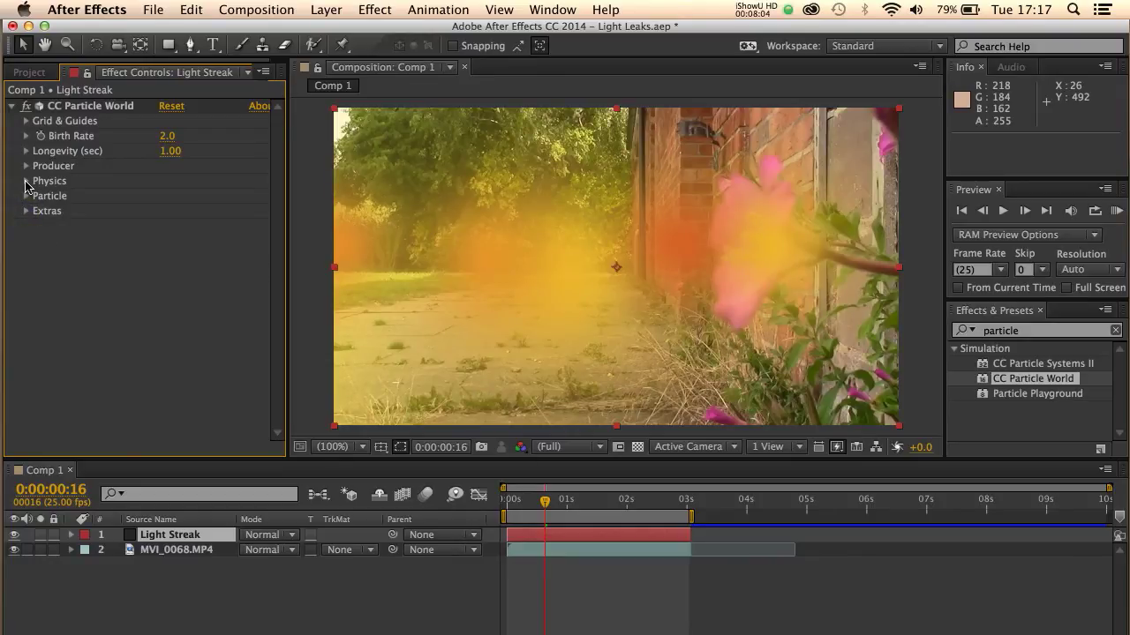
left_click(26, 181)
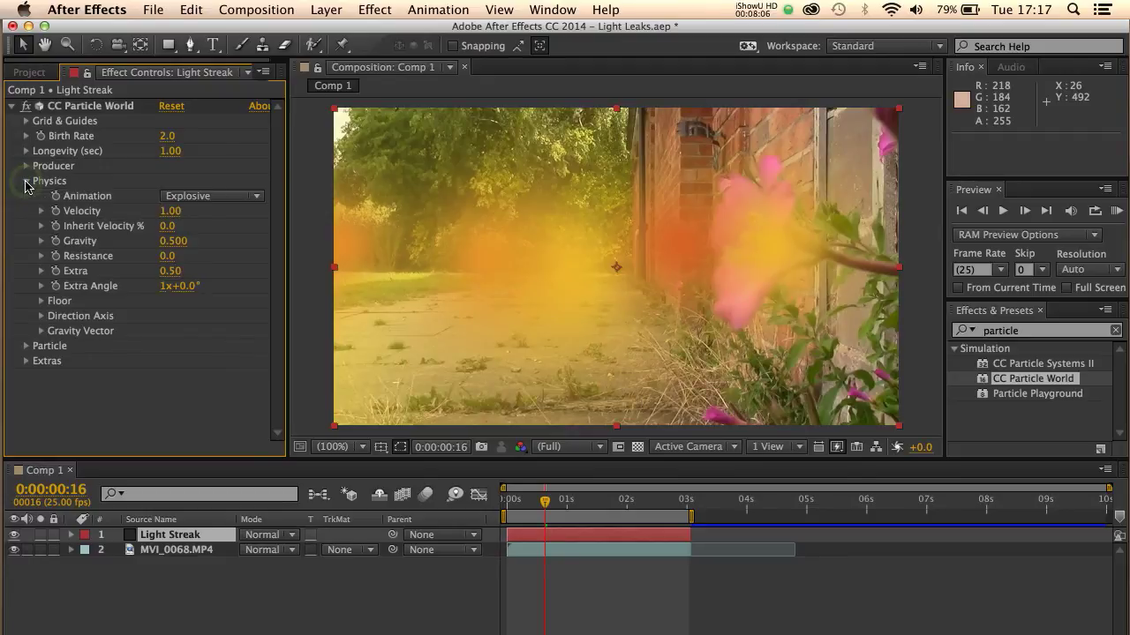
left_click(169, 211)
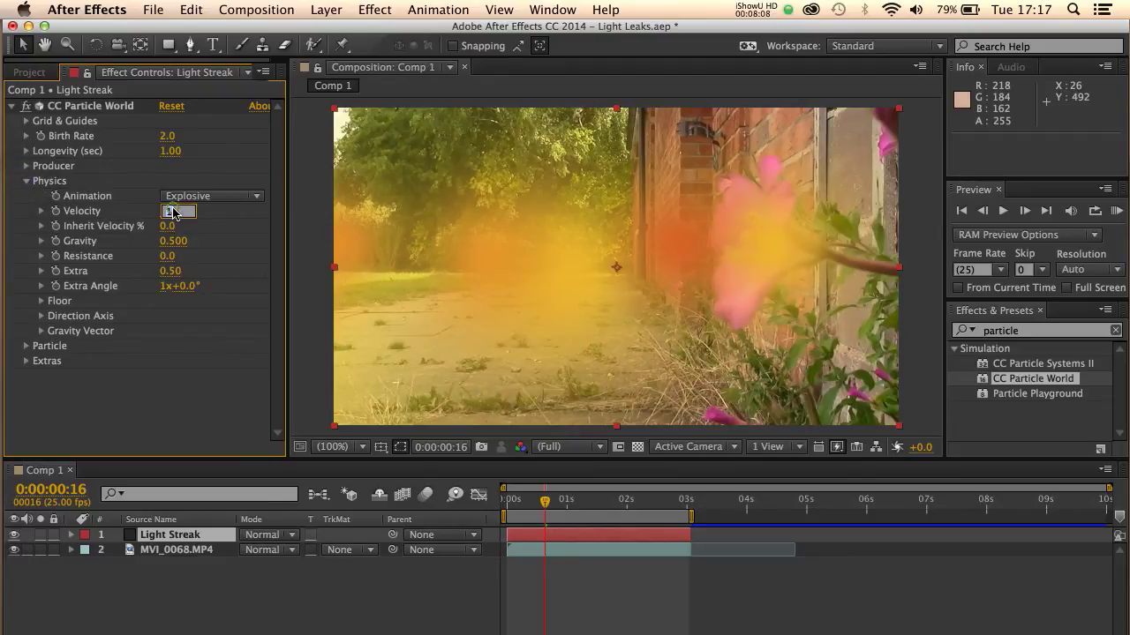
type("0")
left_click(175, 243)
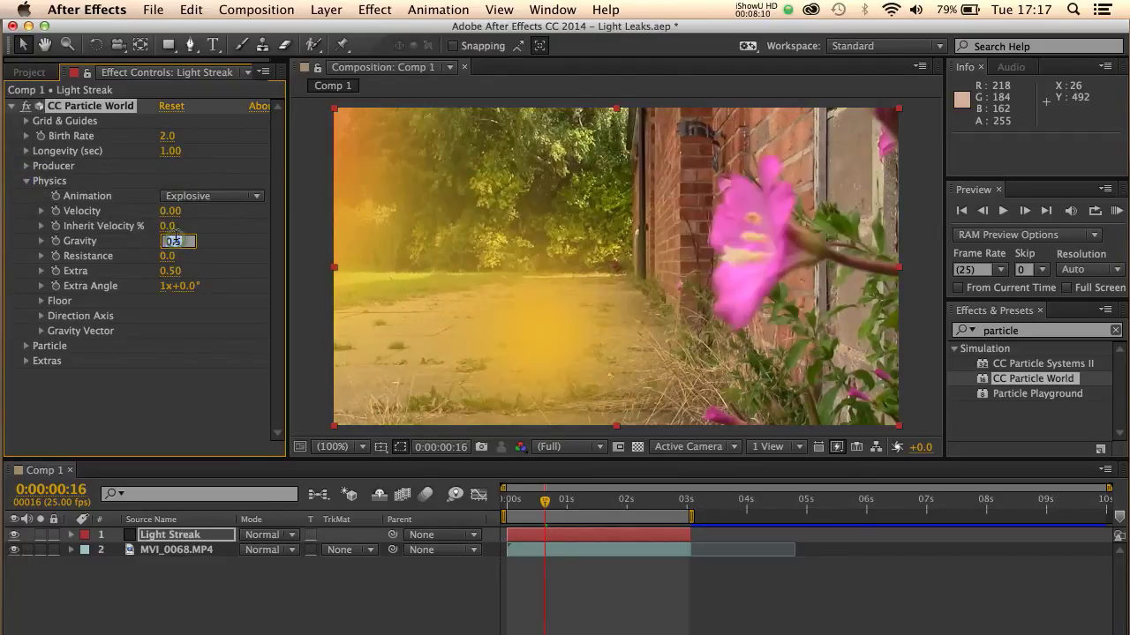
type("0")
left_click(173, 271)
type("0")
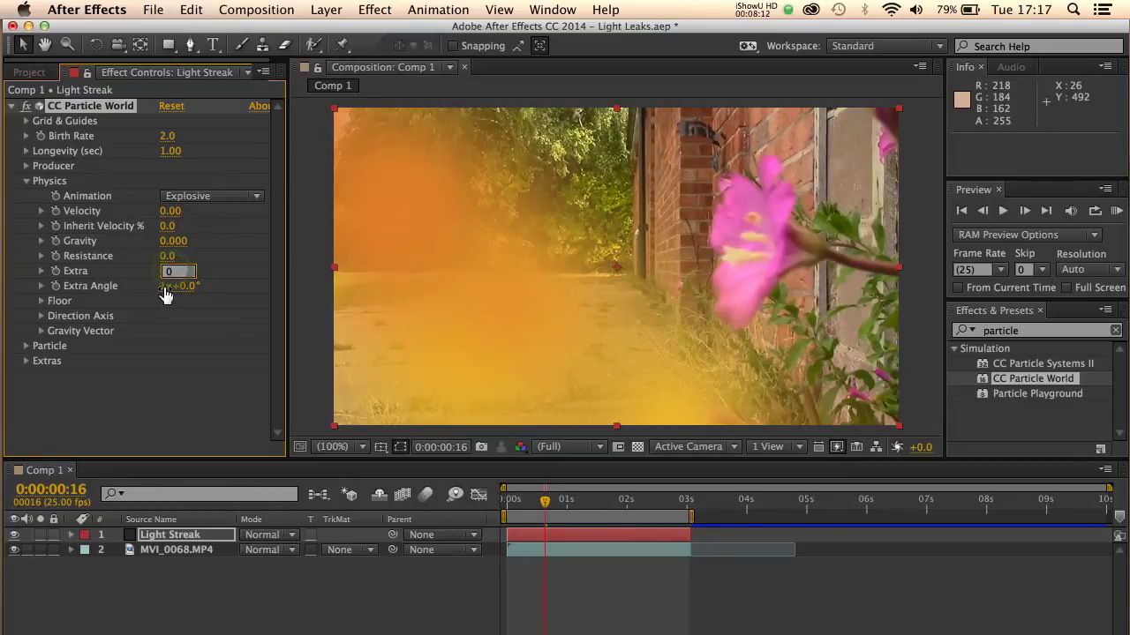
left_click(165, 286)
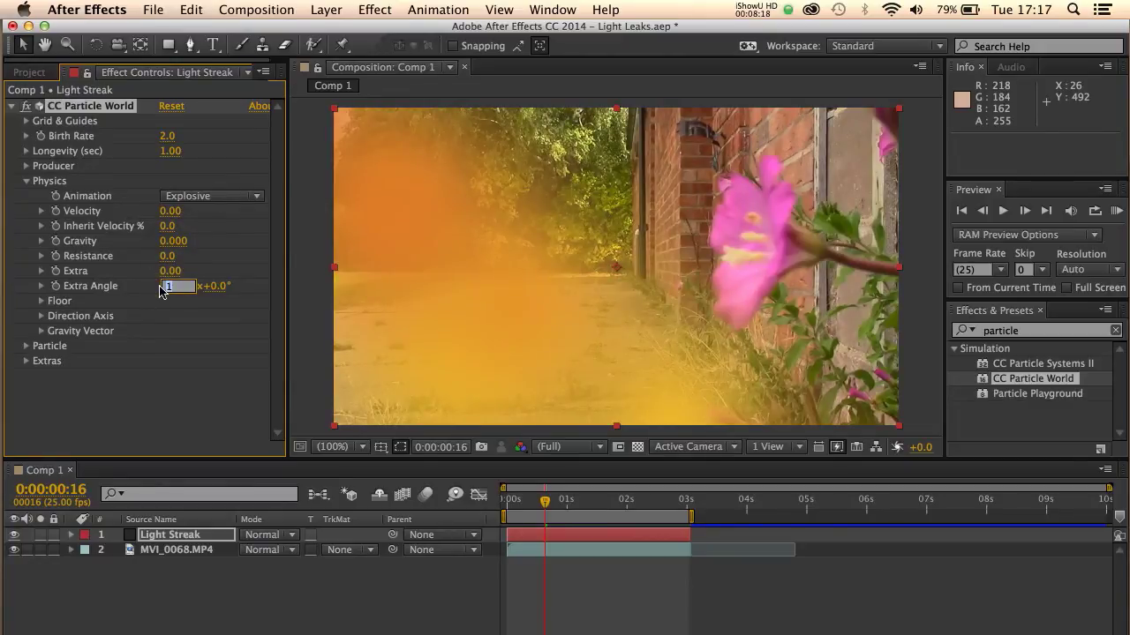
type("0")
left_click(163, 324)
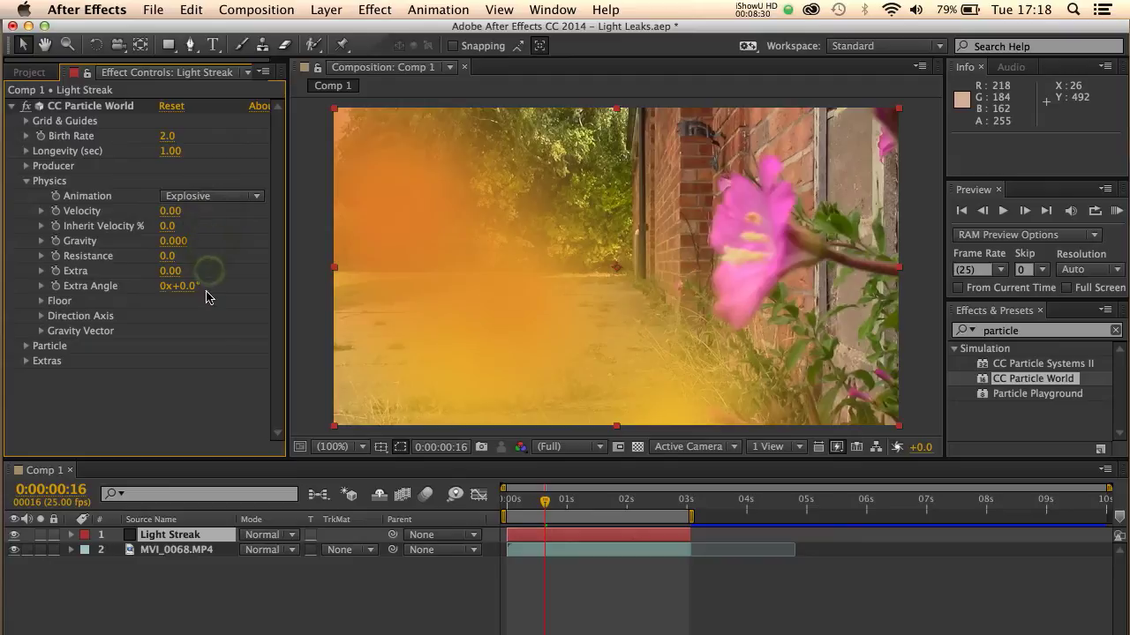
Step: Keep the Physics Animation type on Explosive and collapse Physics
left_click(192, 197)
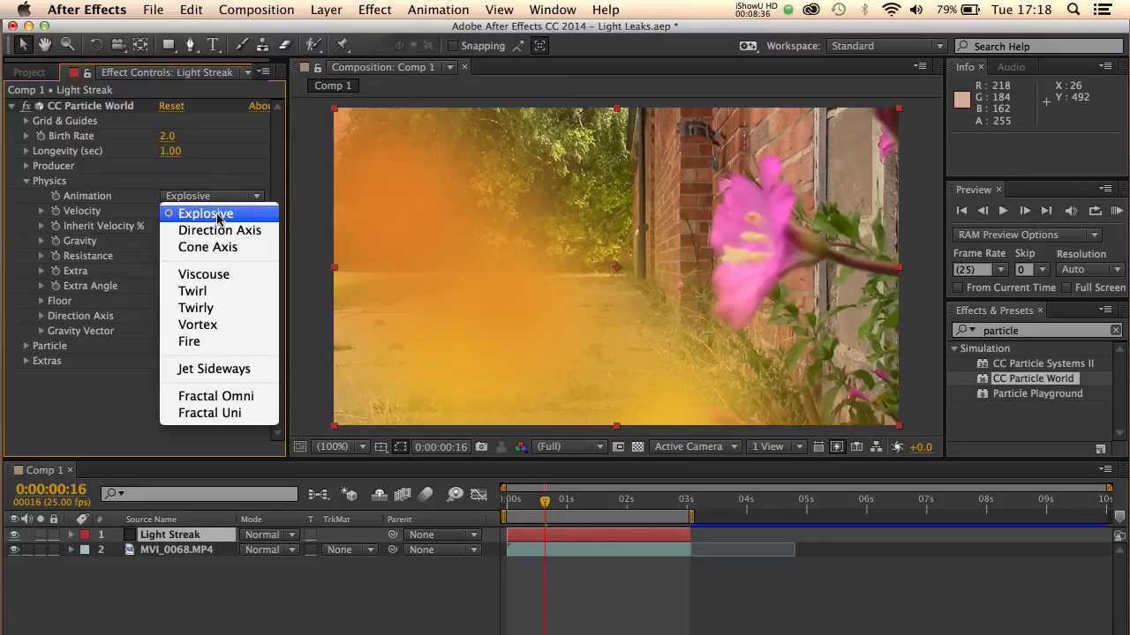
left_click(217, 214)
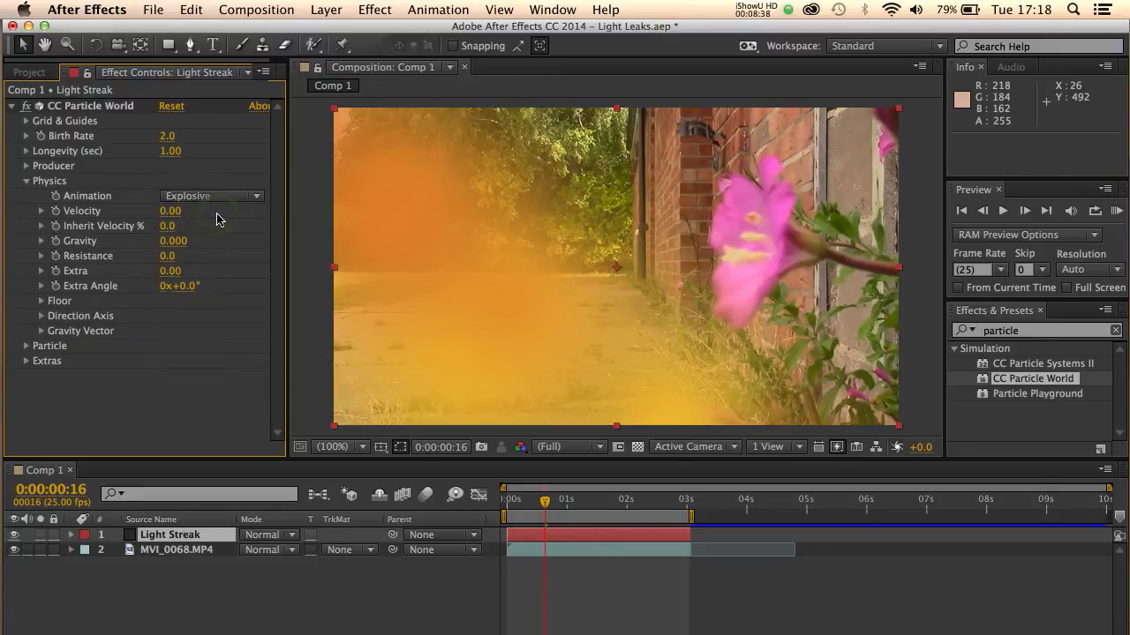
left_click(27, 181)
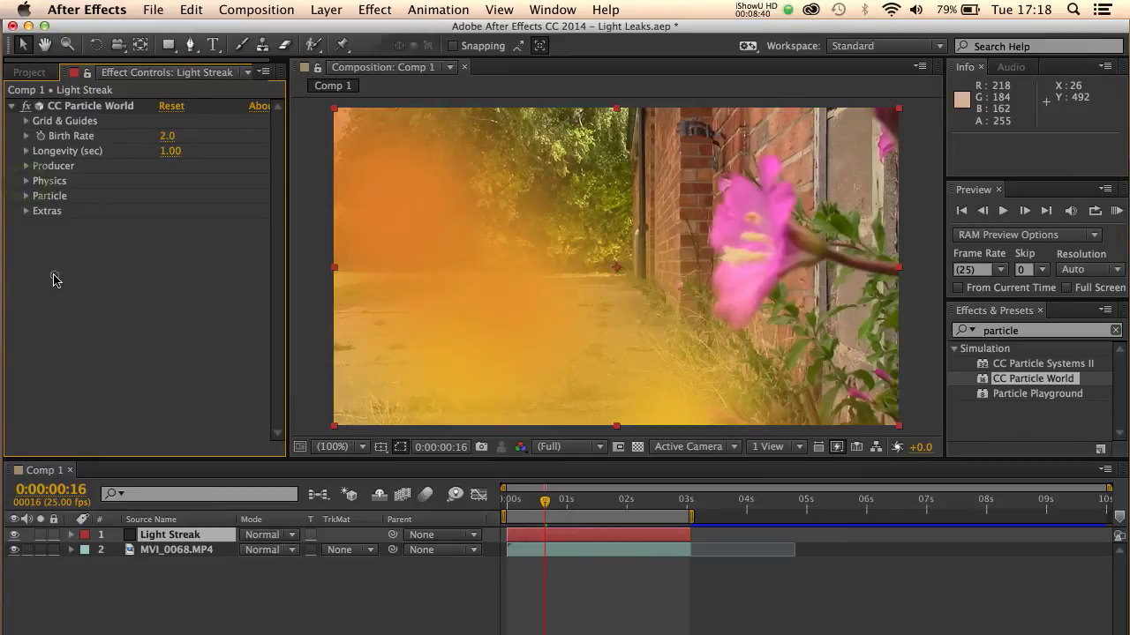
Step: Switch the Light Streak layer's blend mode to Screen and scrub to check the glow
left_click(53, 279)
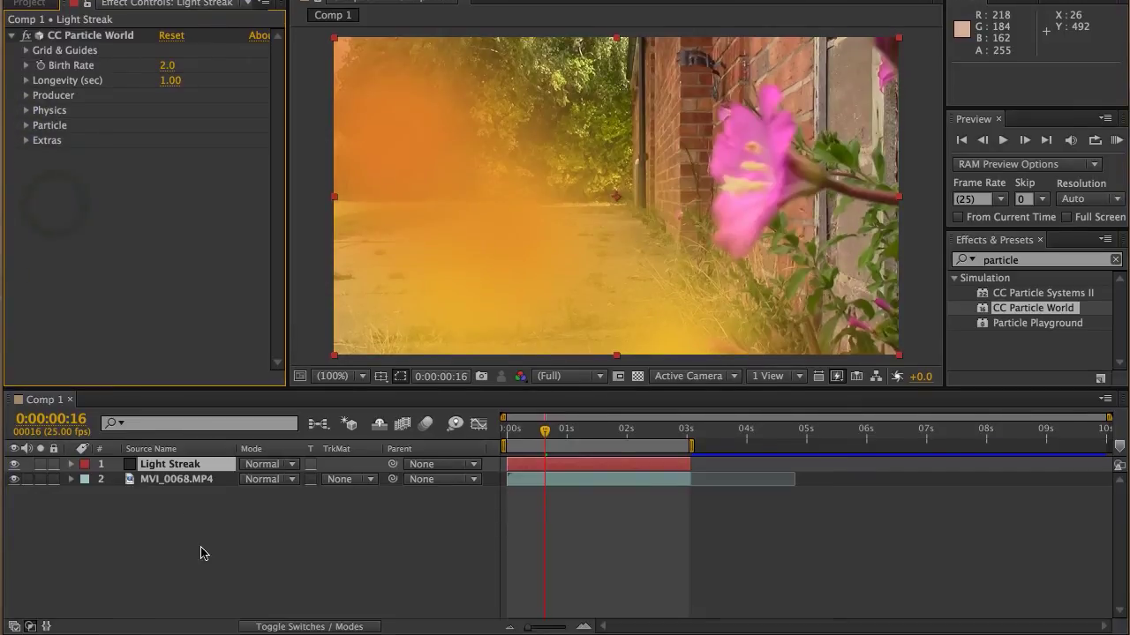
left_click(200, 553)
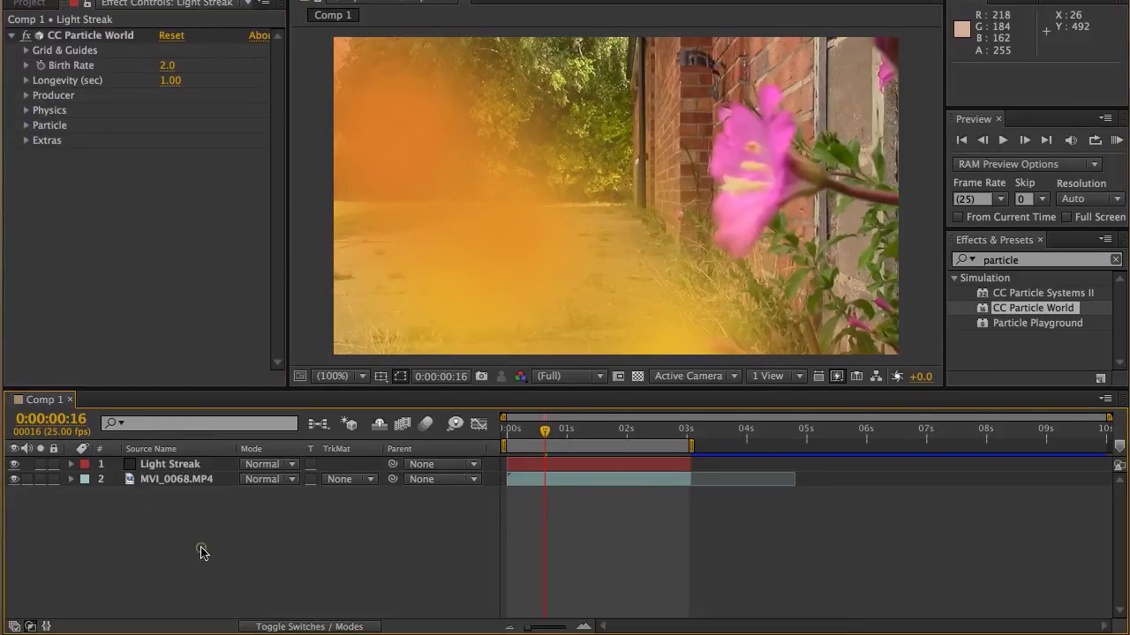
left_click(289, 470)
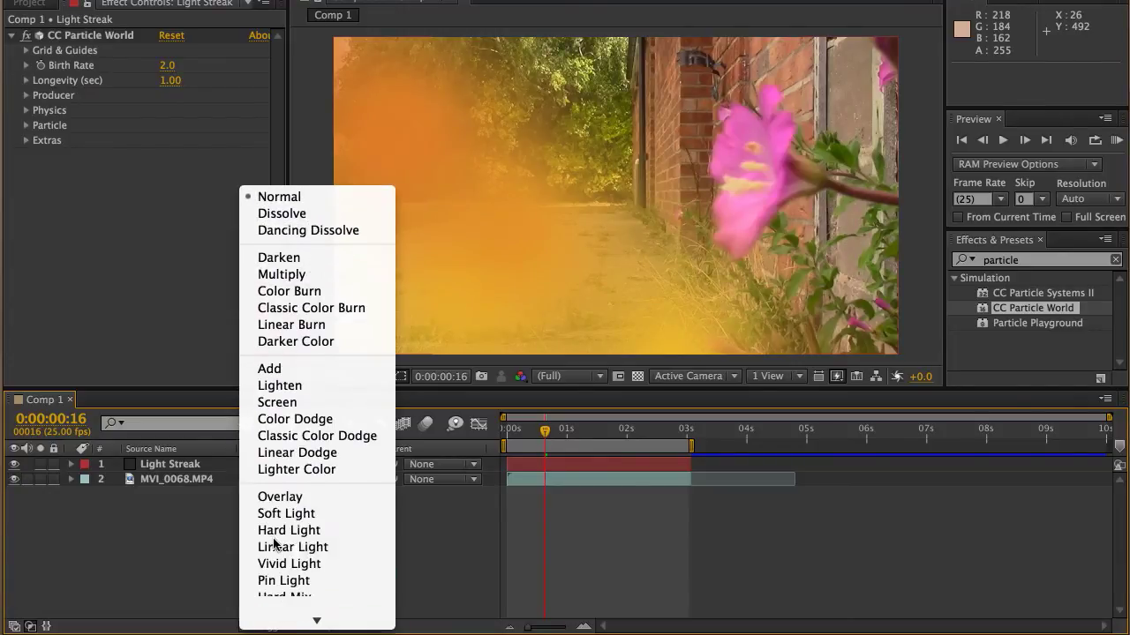
left_click(287, 404)
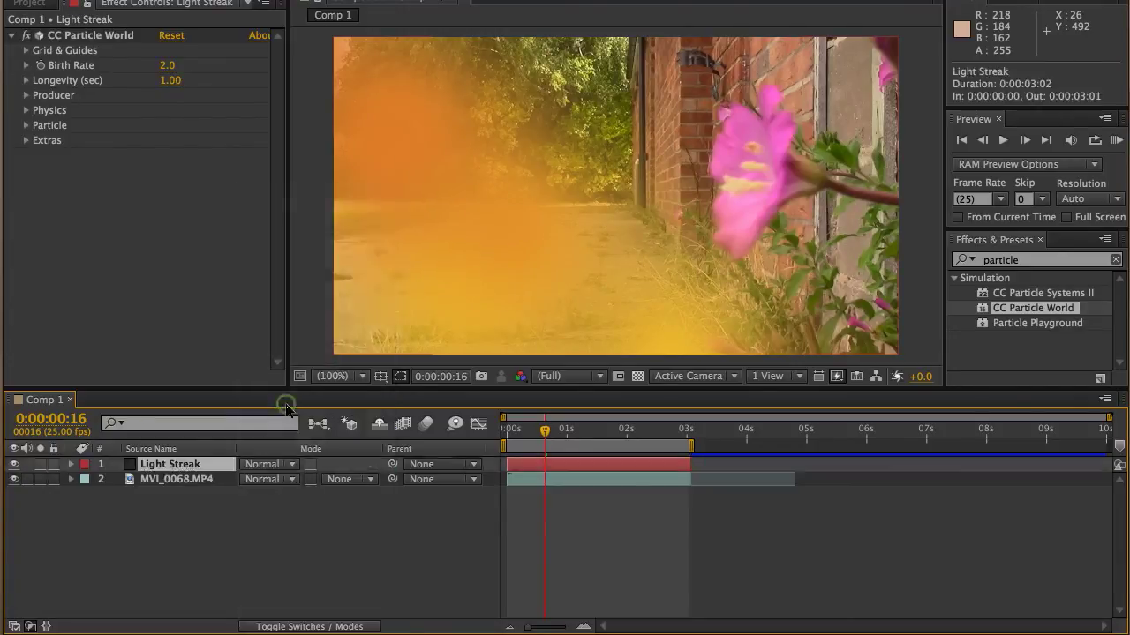
mouse_move(511, 433)
left_mouse_down()
mouse_move(668, 445)
mouse_move(506, 439)
left_mouse_up()
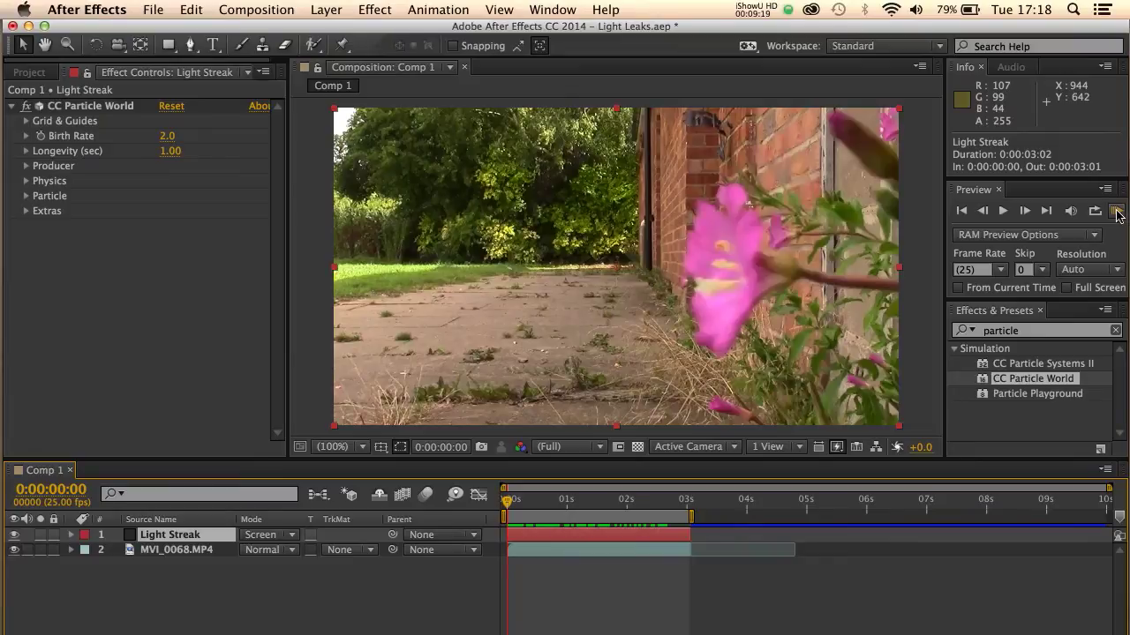
Step: RAM-preview Comp 1's 76 frames at 25 fps, stopping and replaying to review the orange glow
left_click(1116, 141)
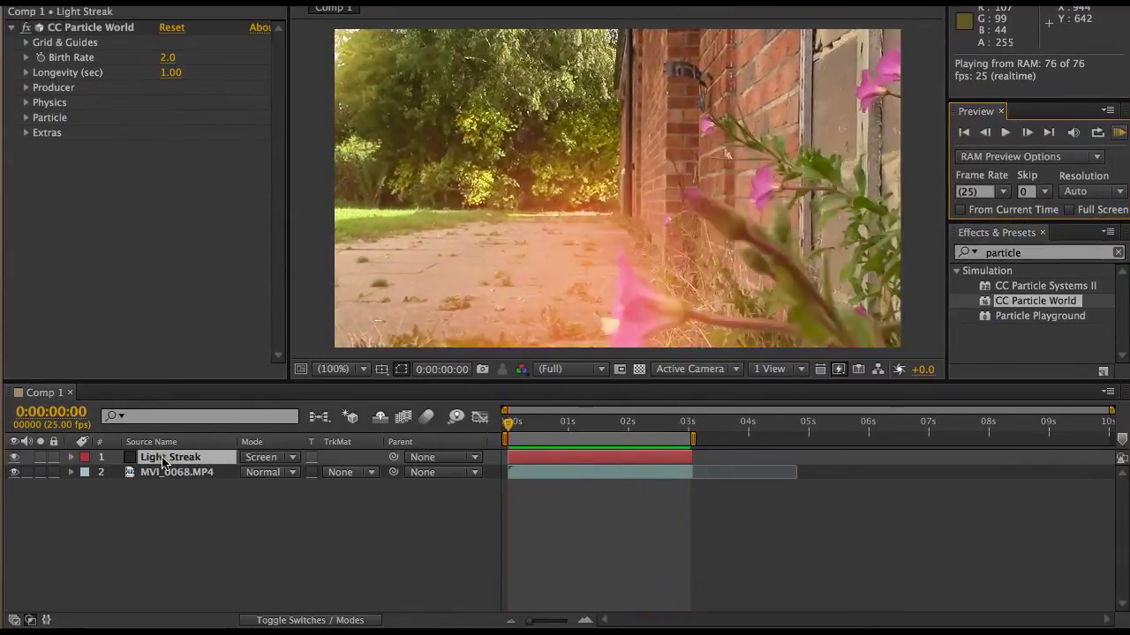
left_click(153, 459)
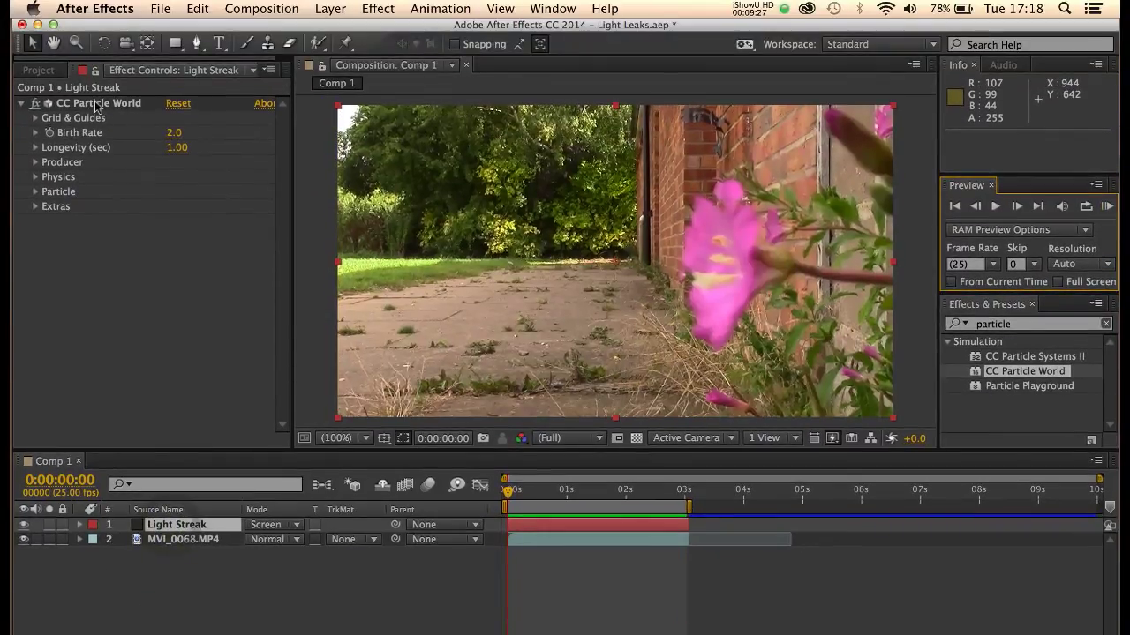
left_click(96, 104)
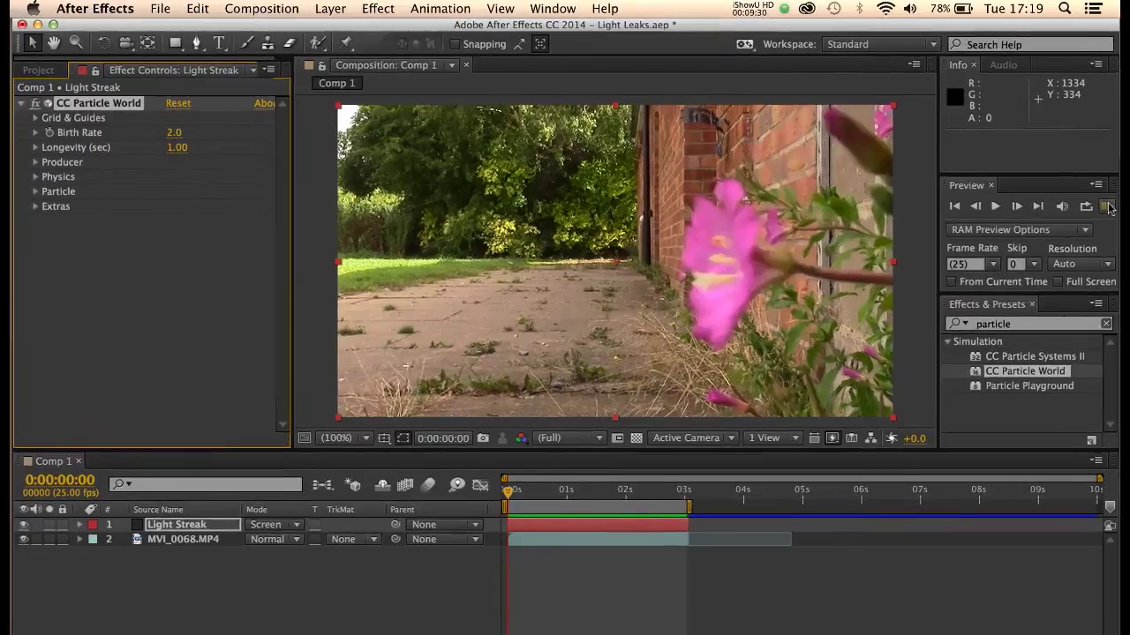
left_click(1099, 203)
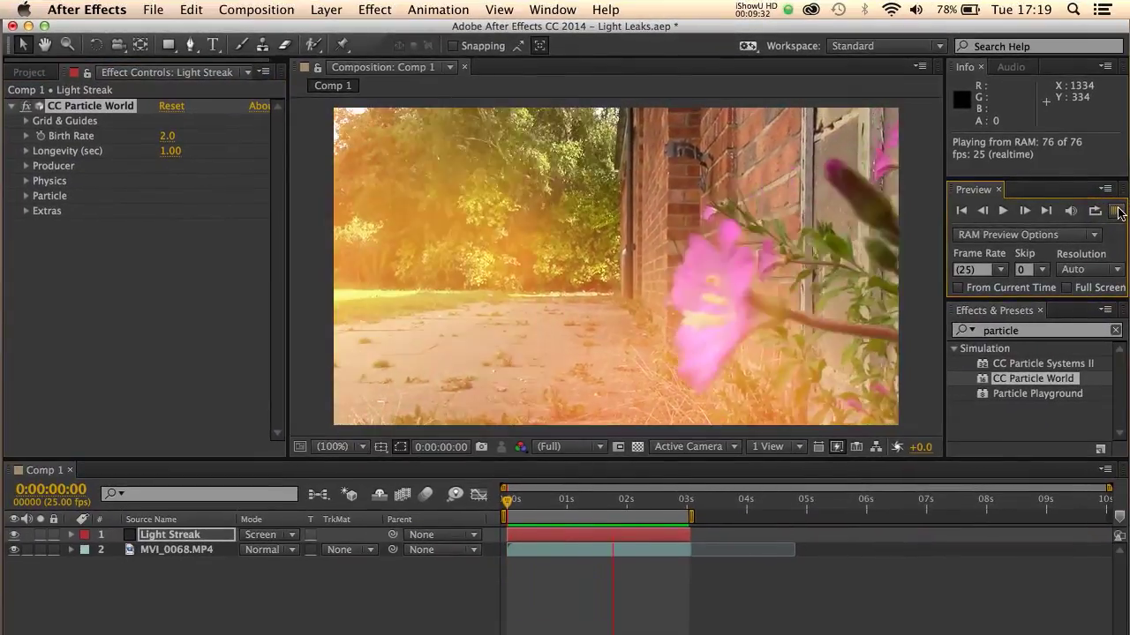